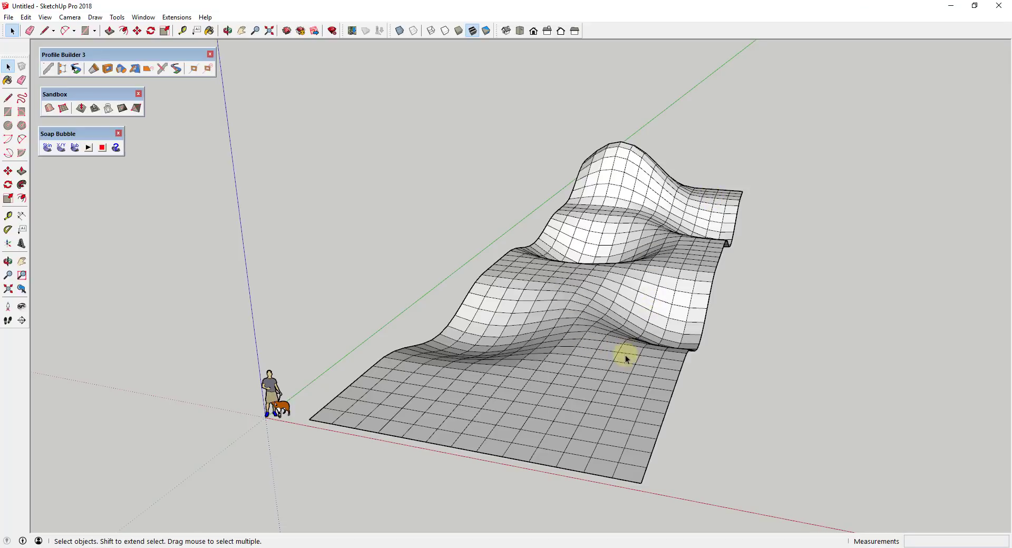
Orbit low and high around the terrain mesh to inspect it
middle_click_drag(580, 308, 651, 357)
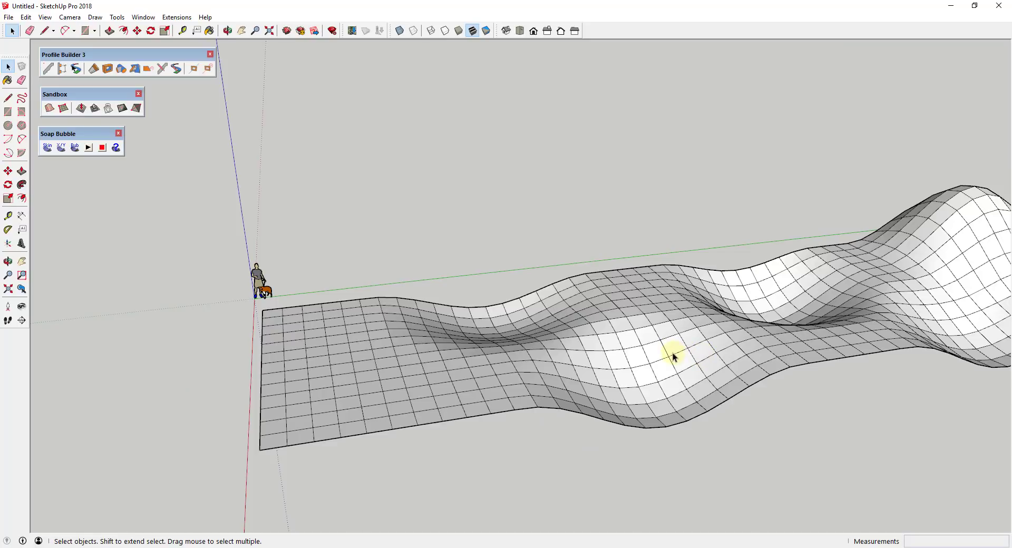
mouse_move(622, 369)
middle_mouse_down()
mouse_move(612, 386)
mouse_move(736, 403)
mouse_move(853, 361)
mouse_move(920, 192)
middle_mouse_up()
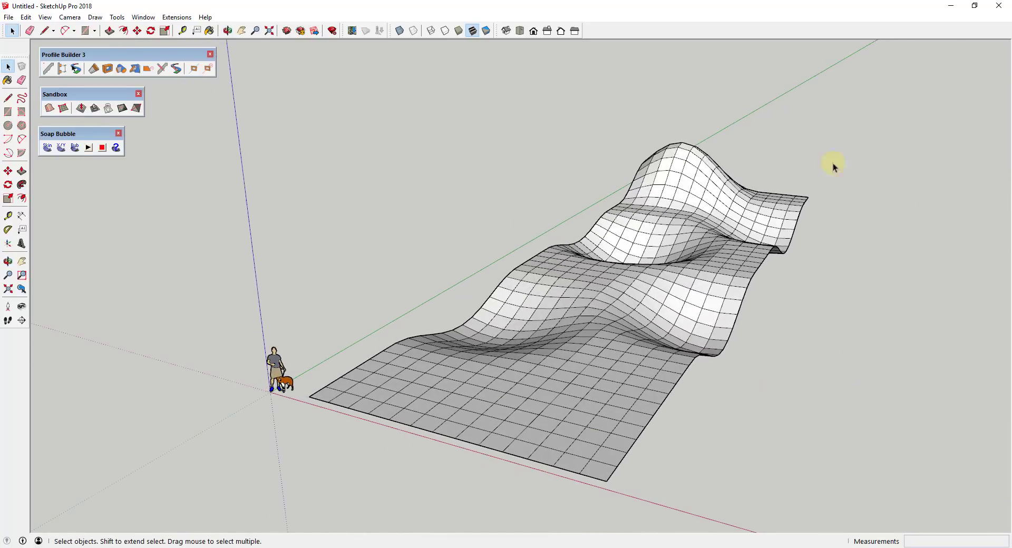
middle_click_drag(612, 327, 662, 316)
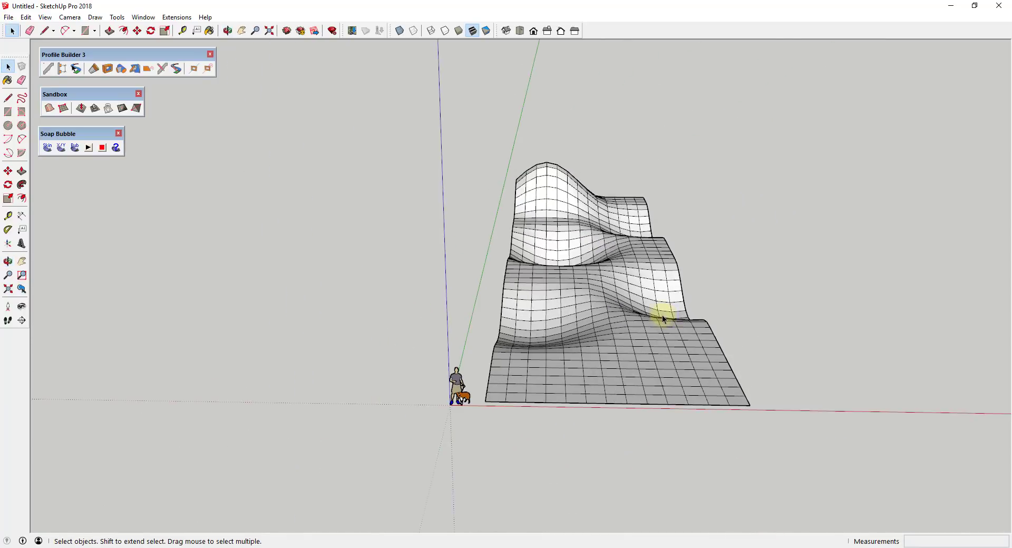
scroll(654, 311, "up", 5)
scroll(617, 343, "down", 5)
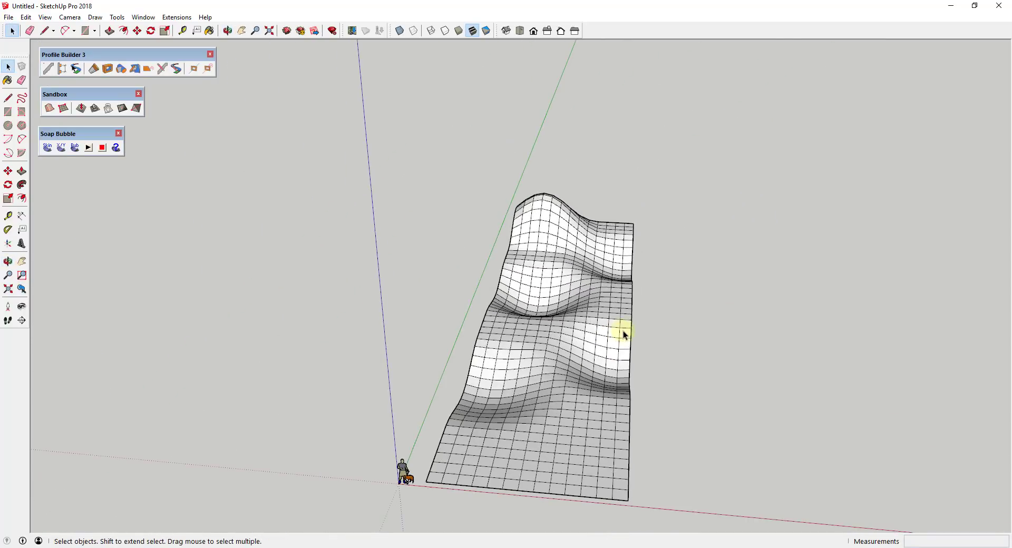
middle_click_drag(587, 366, 607, 368)
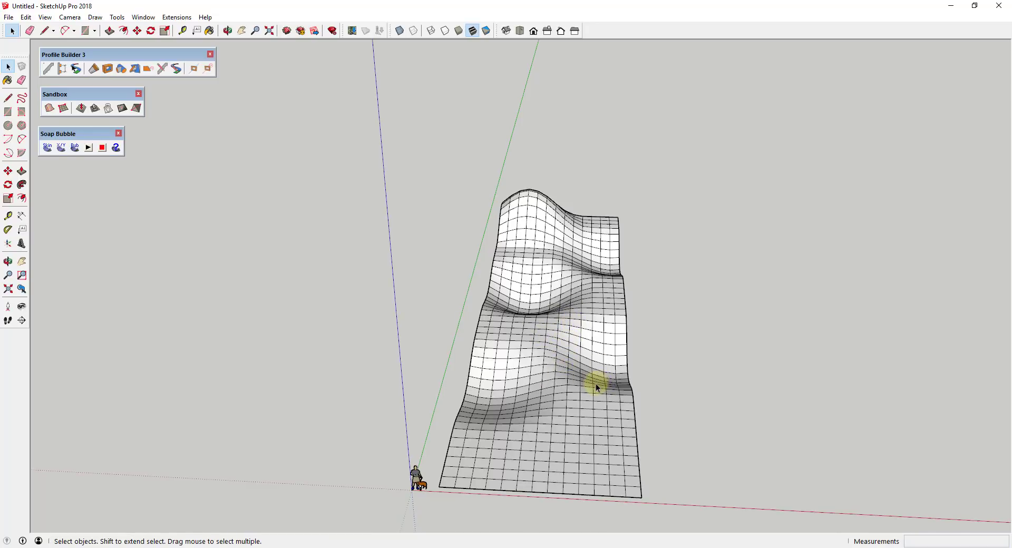
scroll(593, 389, "up", 5)
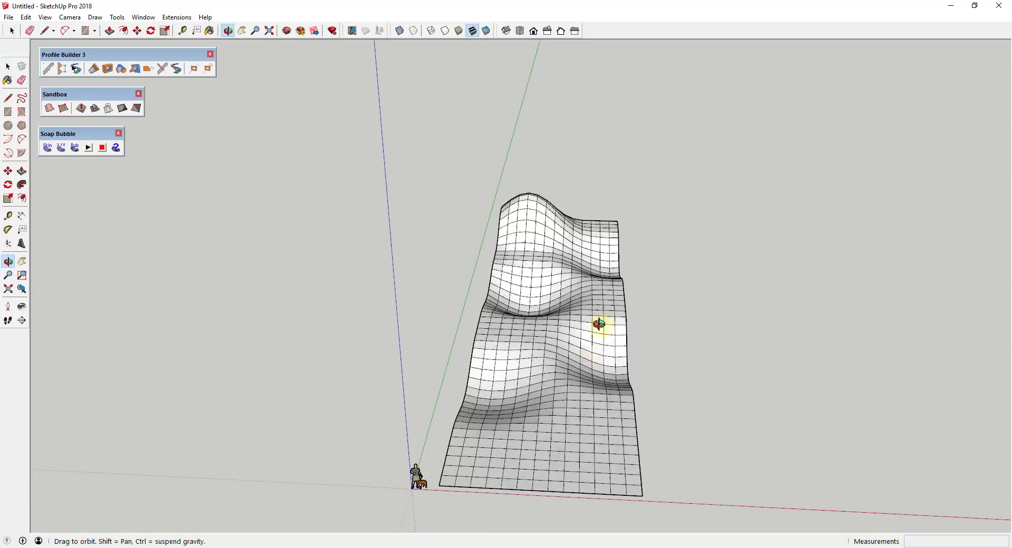
scroll(595, 392, "down", 4)
scroll(585, 371, "up", 6)
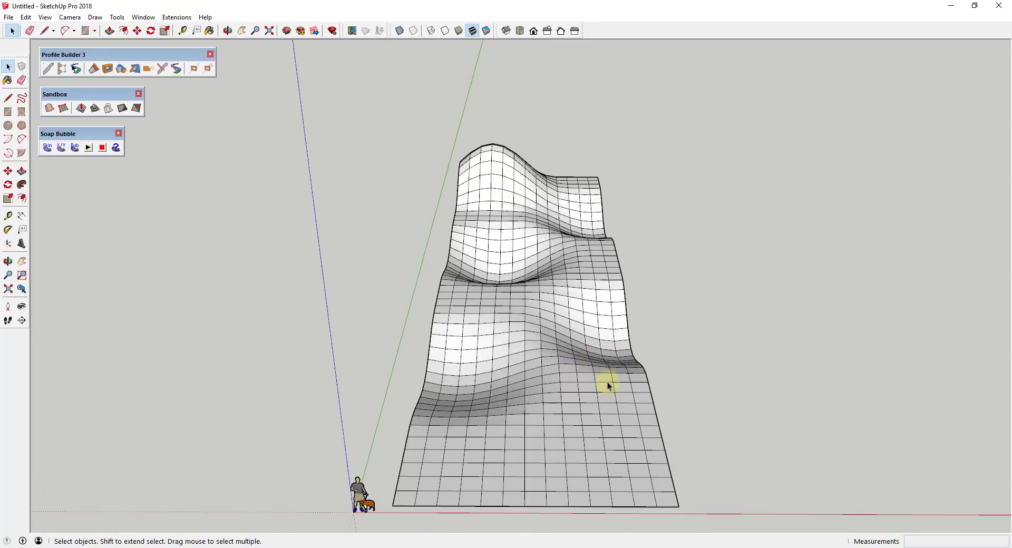
scroll(592, 375, "down", 3)
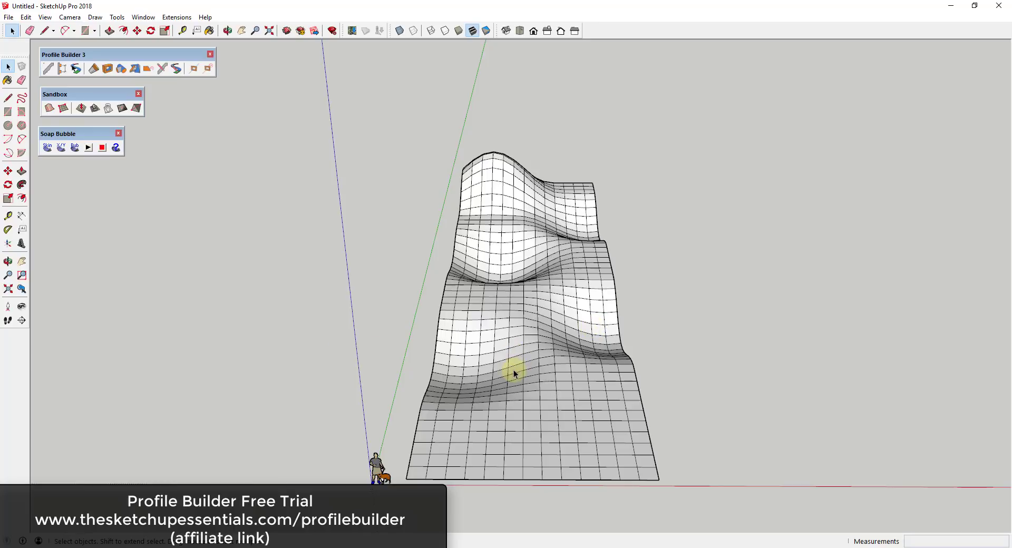
Orbit to a higher view that closes in over the terrain's middle
key("o")
left_click_drag(582, 357, 544, 356)
key("space")
middle_click_drag(584, 350, 583, 255)
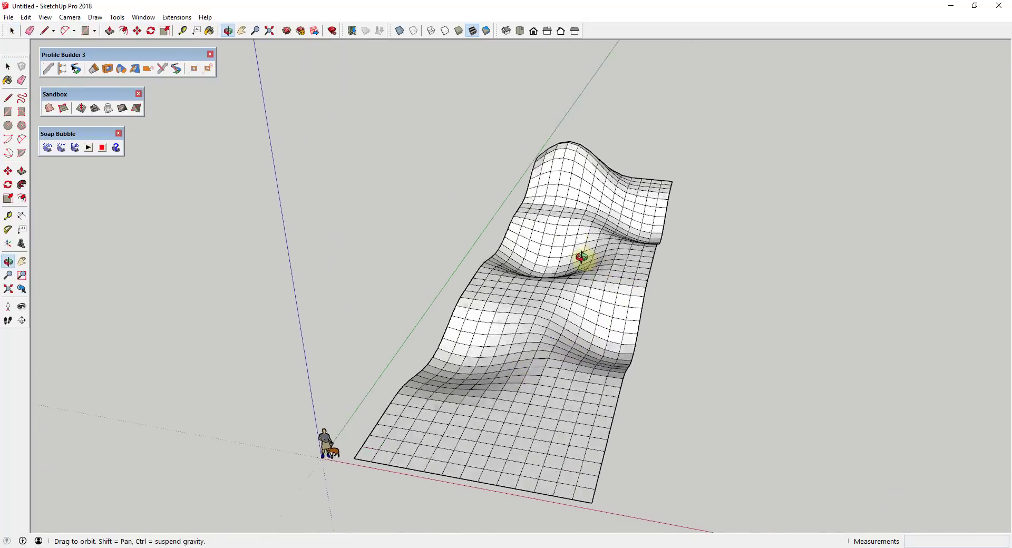
scroll(583, 338, "up", 5)
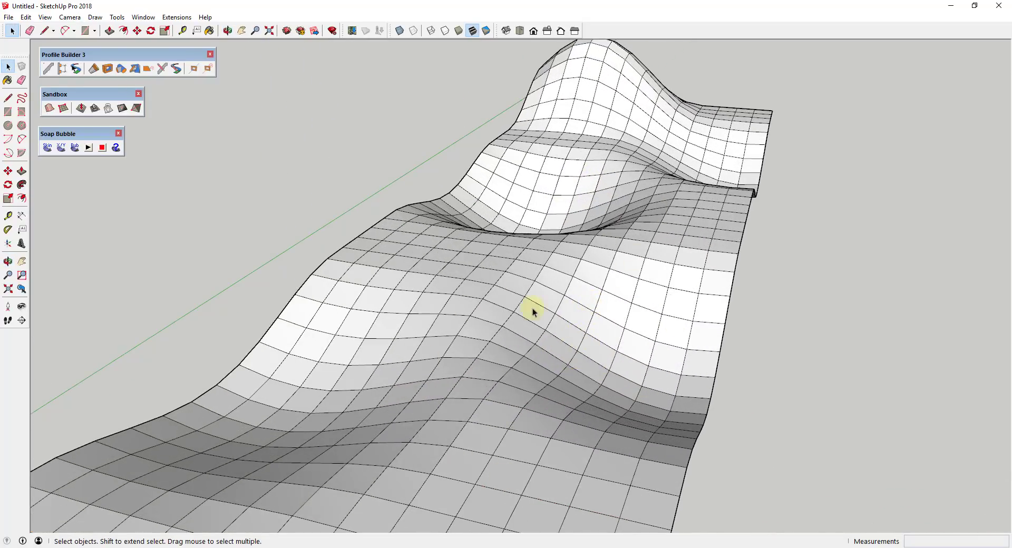
middle_click_drag(678, 352, 594, 320)
scroll(314, 353, "up", 2)
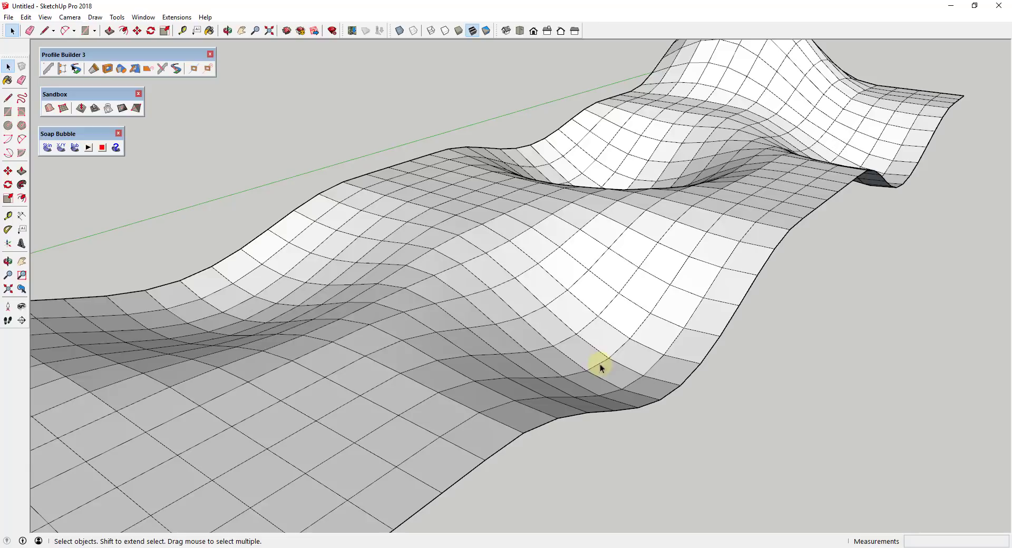
middle_click_drag(418, 384, 489, 363)
Draw a rectangle on the terrain and push it down into a wedge
key("r")
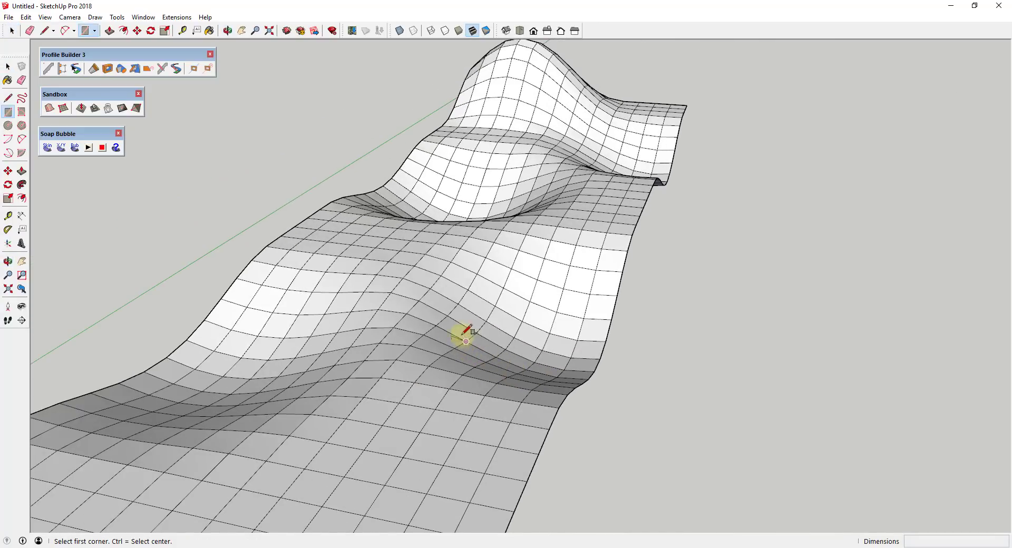
left_click(447, 315)
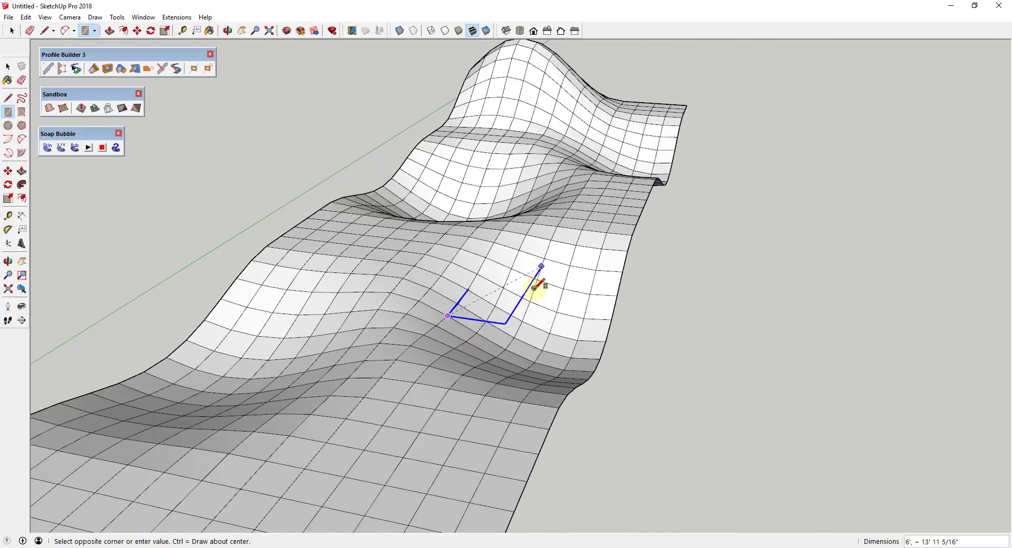
left_click(567, 281)
key("space")
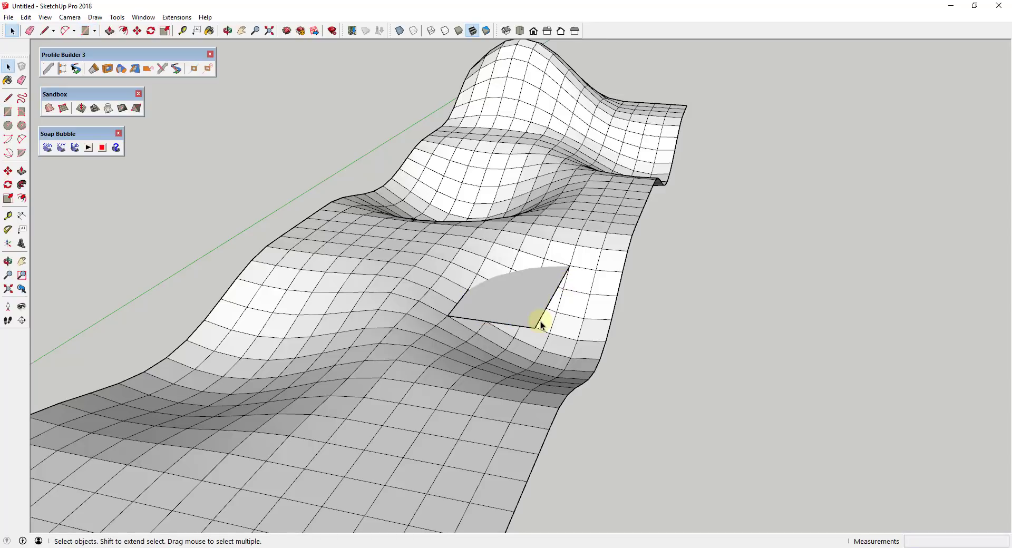
key("p")
left_click_drag(517, 320, 525, 383)
middle_click_drag(524, 383, 531, 380)
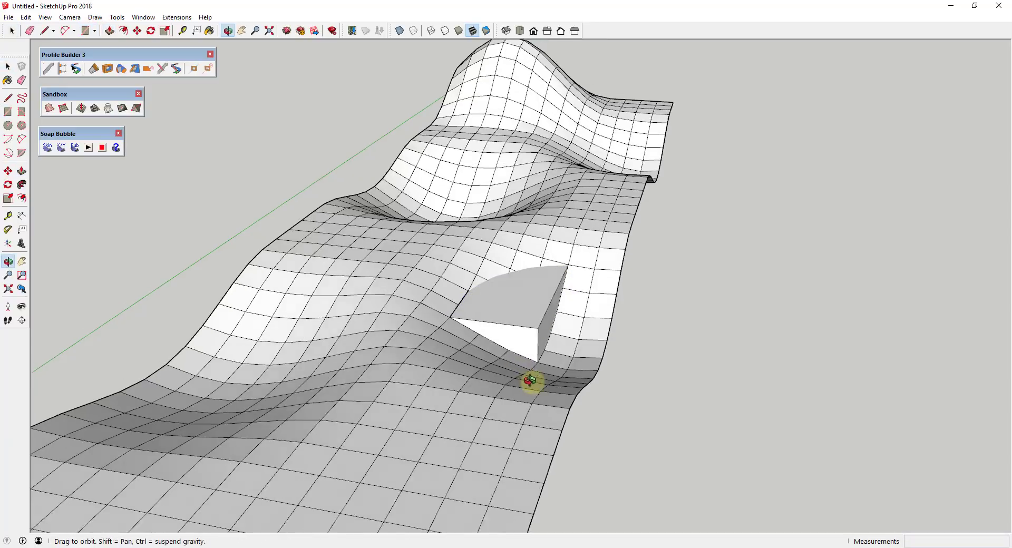
key("space")
Inspect the wedge close-up, then undo the wedge and its rectangle
scroll(482, 342, "up", 3)
left_click(480, 343)
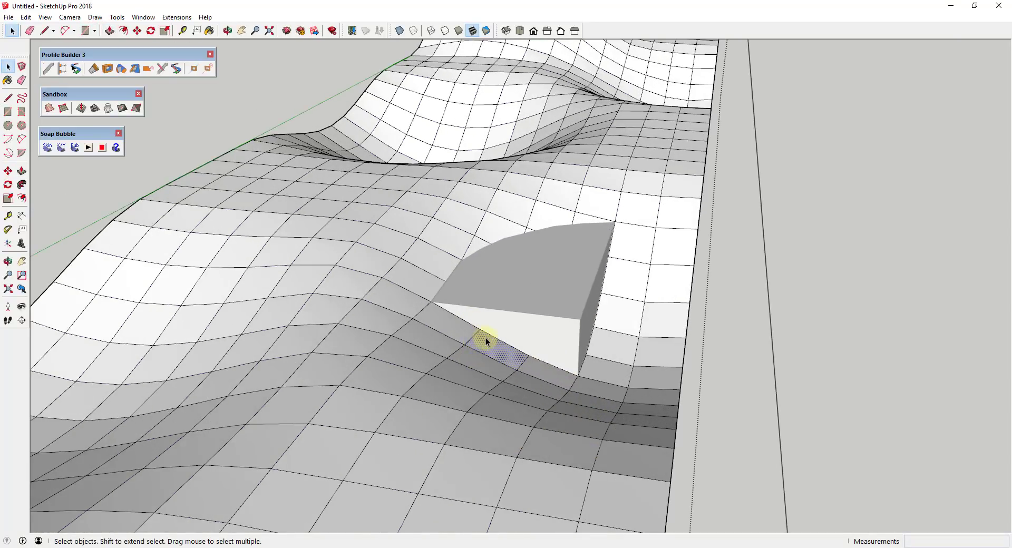
scroll(506, 341, "up", 2)
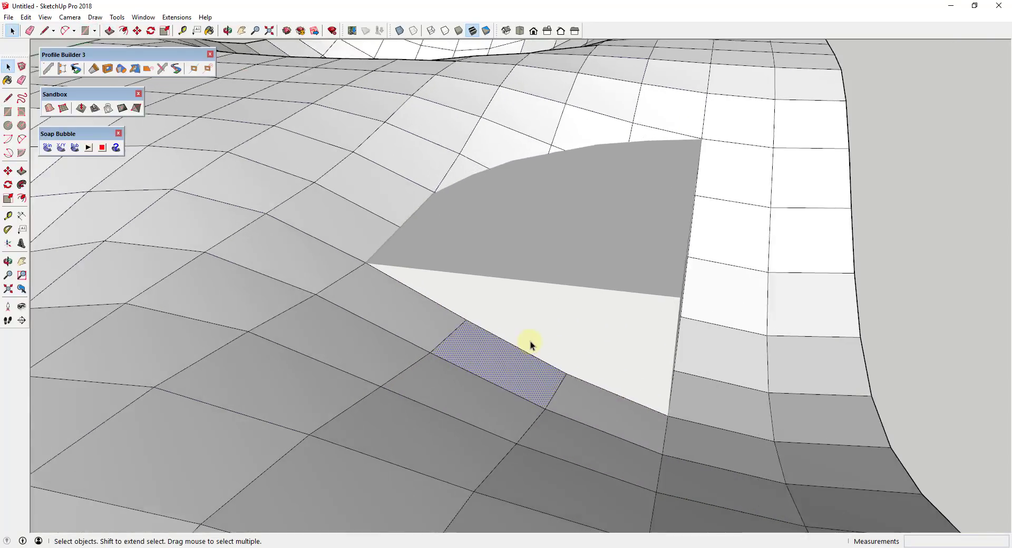
mouse_move(526, 343)
middle_mouse_down()
mouse_move(420, 287)
mouse_move(457, 190)
mouse_move(802, 247)
mouse_move(459, 332)
middle_mouse_up()
scroll(542, 357, "down", 5)
key("ctrl+z")
key("ctrl+z")
key("ctrl+z")
key("ctrl+z")
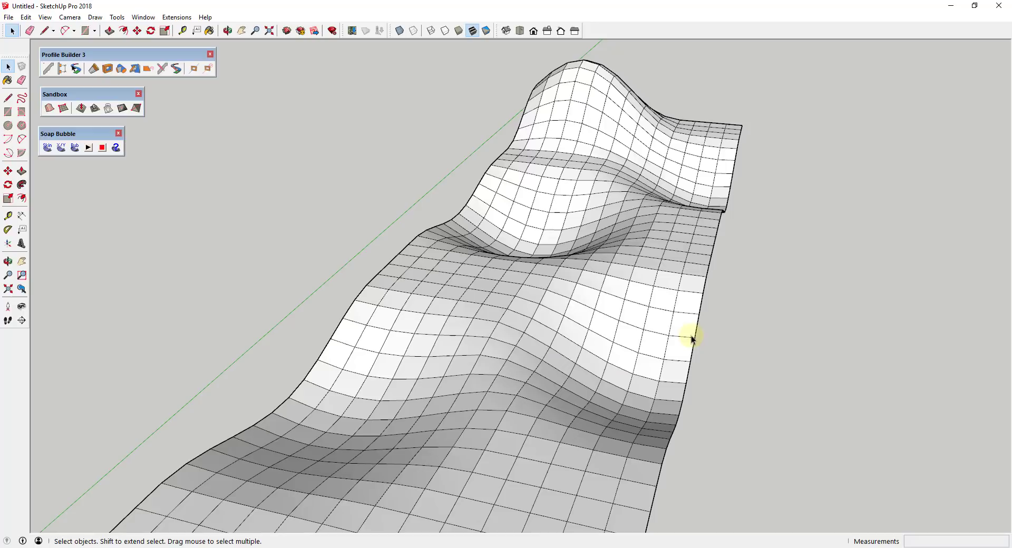
Select the terrain group and move to a closer, frontal view of it
left_click(639, 378)
middle_click_drag(639, 378, 679, 364)
scroll(792, 346, "down", 3)
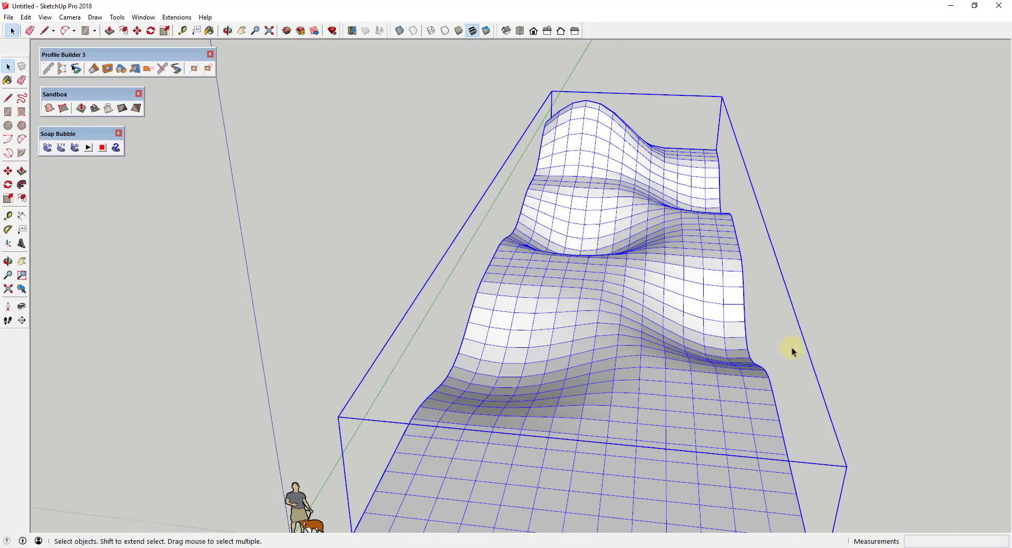
scroll(748, 336, "up", 6)
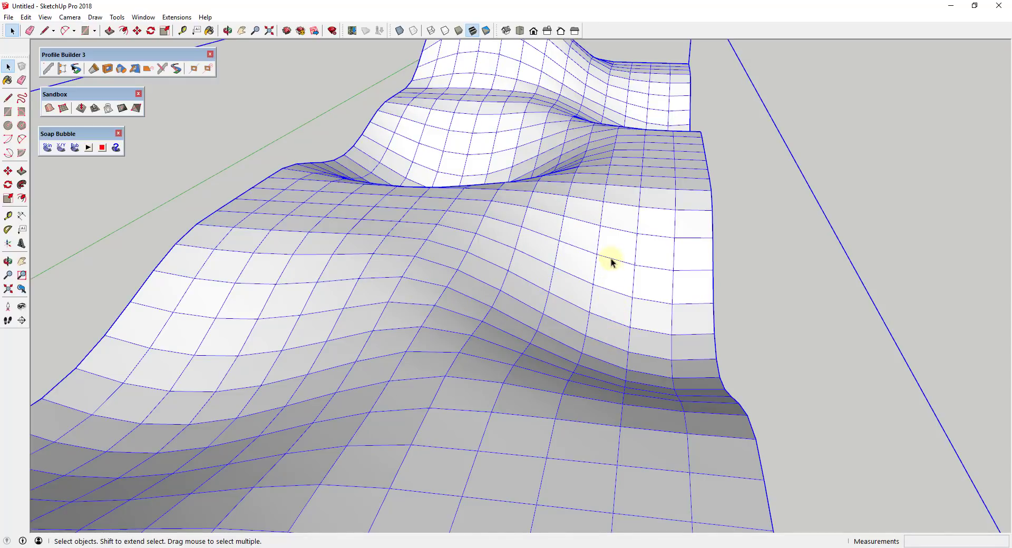
scroll(609, 333, "down", 5)
Inside the terrain group, delete a block of faces from Top view, then return to 3-D
double_click(594, 332)
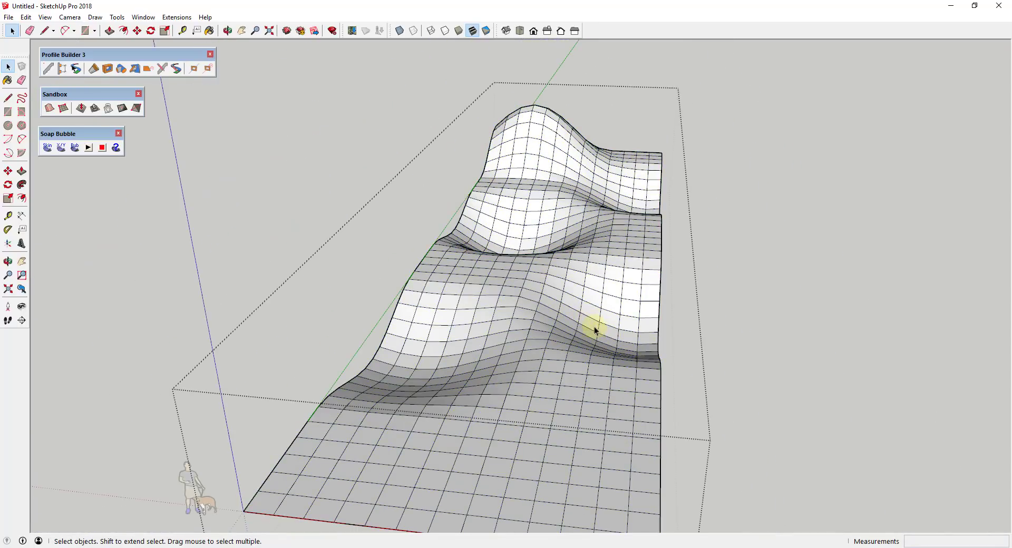
left_click(519, 30)
middle_click_drag(589, 308, 573, 253)
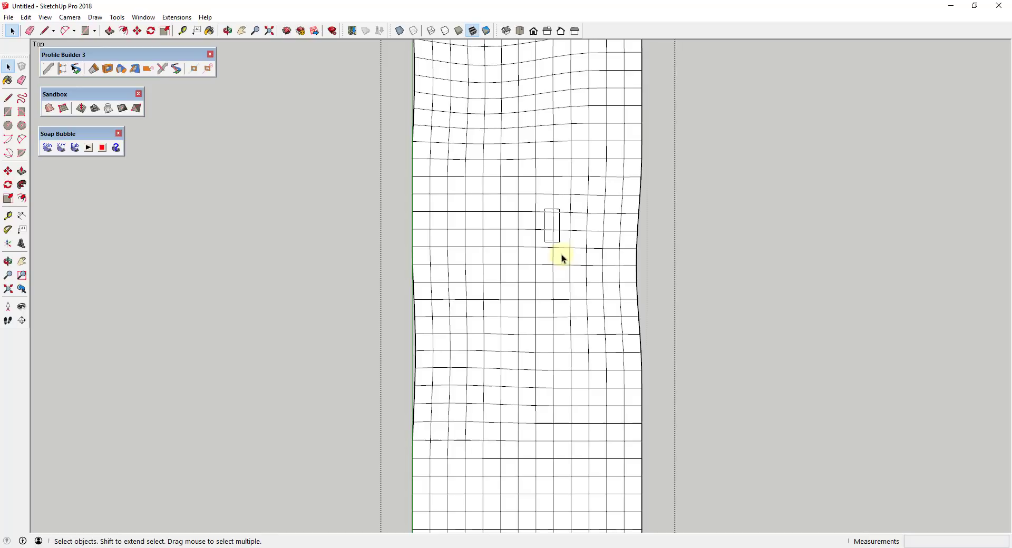
left_click_drag(561, 255, 626, 318)
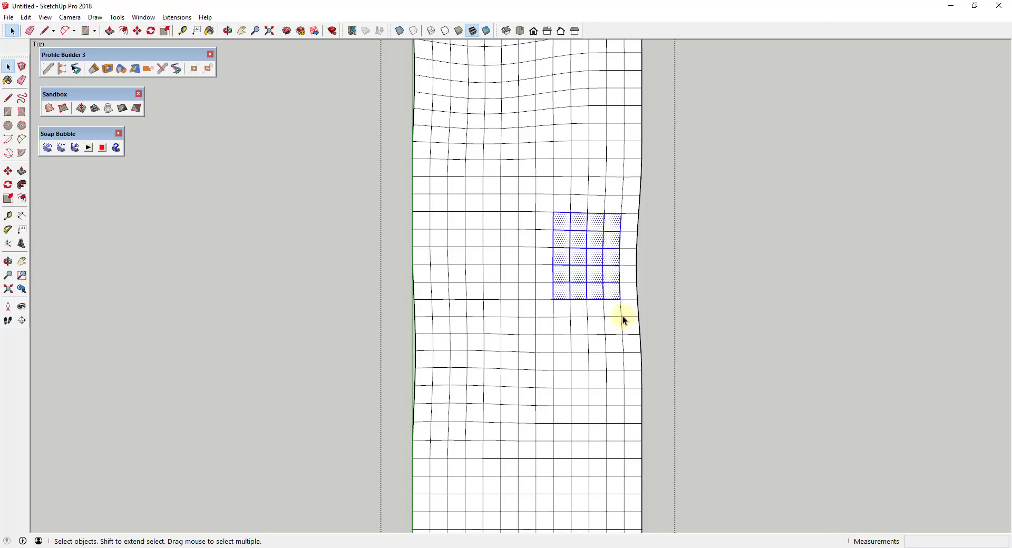
left_click_drag(528, 205, 611, 314)
key("Delete")
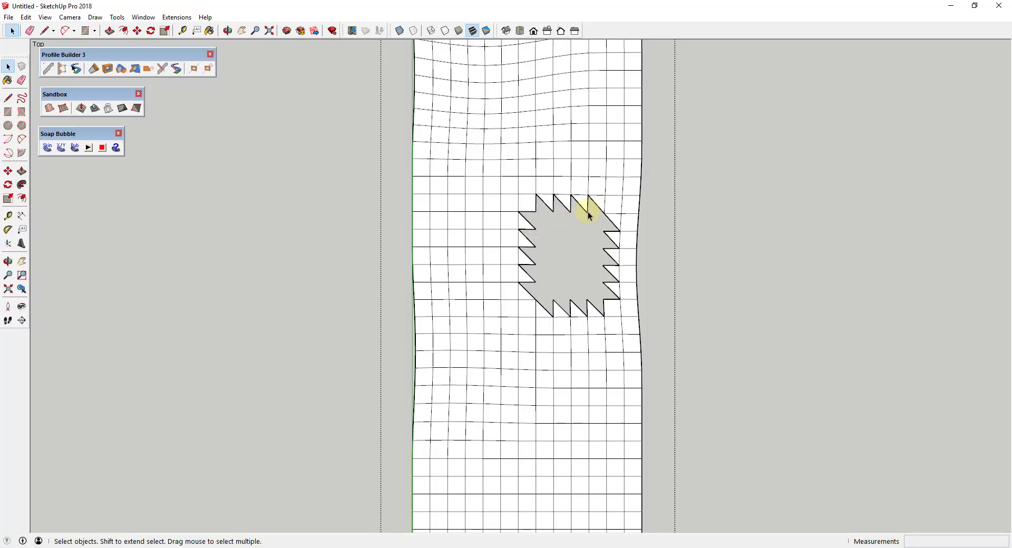
mouse_move(588, 215)
middle_mouse_down()
mouse_move(476, 196)
mouse_move(572, 368)
mouse_move(495, 219)
mouse_move(627, 365)
mouse_move(501, 341)
mouse_move(637, 356)
mouse_move(720, 385)
mouse_move(639, 375)
mouse_move(614, 400)
mouse_move(706, 425)
mouse_move(586, 381)
mouse_move(616, 382)
mouse_move(614, 361)
mouse_move(621, 401)
mouse_move(605, 409)
mouse_move(362, 397)
mouse_move(345, 382)
middle_mouse_up()
key("r")
Draw a rectangle inside the hole and scale it narrower
left_click(340, 389)
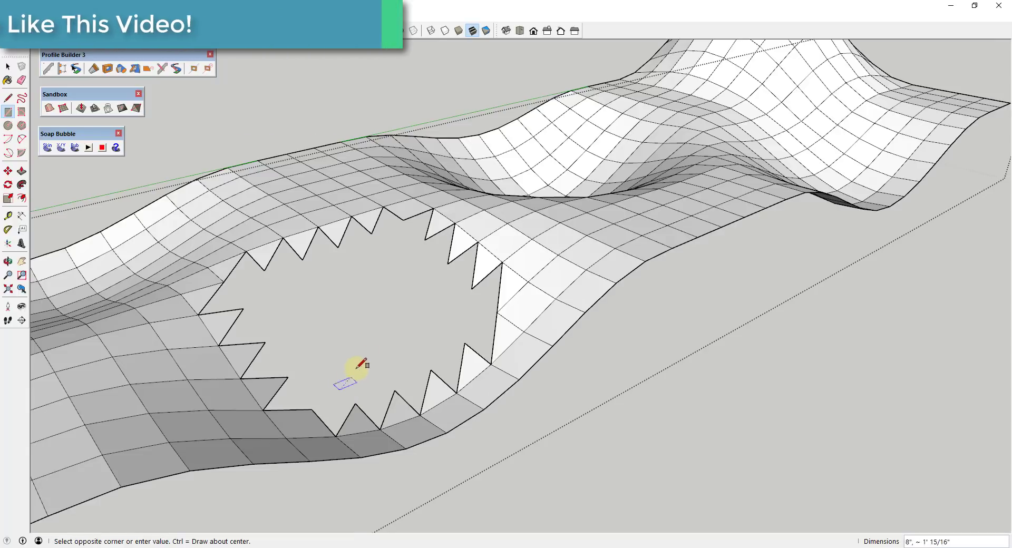
left_click(446, 253)
key("space")
middle_click_drag(456, 325, 405, 318)
left_click(405, 318)
key("s")
left_click_drag(343, 280, 369, 264)
Raise the box and push a notch down into the smaller block
key("p")
key("r")
key("space")
triple_click(402, 361)
mouse_move(402, 362)
middle_mouse_down()
mouse_move(488, 409)
mouse_move(642, 301)
mouse_move(554, 367)
mouse_move(447, 350)
mouse_move(296, 301)
middle_mouse_up()
key("m")
key("space")
key("l")
left_click(295, 300)
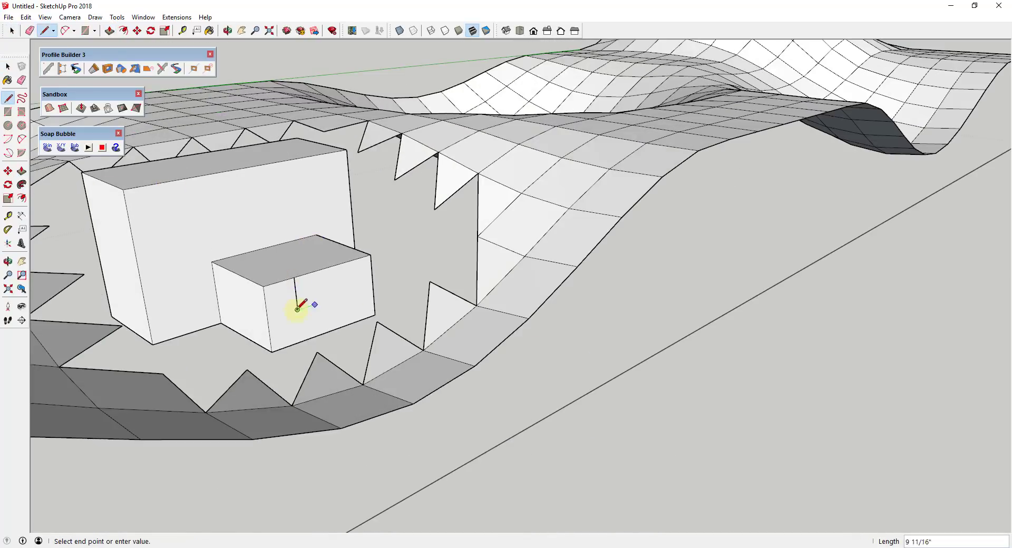
key("p")
left_click_drag(269, 258, 267, 247)
left_click(267, 247)
Pull the box's top face upward to make it taller
middle_click_drag(267, 246, 590, 305)
key("space")
key("space")
key("p")
left_click_drag(589, 298, 554, 273)
left_click(551, 277)
Erase the zigzag edges along the hole's left side with the Eraser
key("space")
middle_click_drag(675, 300, 596, 384)
mouse_move(600, 345)
middle_mouse_down()
mouse_move(685, 369)
mouse_move(694, 404)
mouse_move(655, 383)
middle_mouse_up()
key("e")
key("space")
key("e")
mouse_move(655, 383)
left_mouse_down()
mouse_move(663, 326)
mouse_move(684, 330)
left_mouse_up()
key("space")
Draw two edges linking the hole's left side to the box corners
key("l")
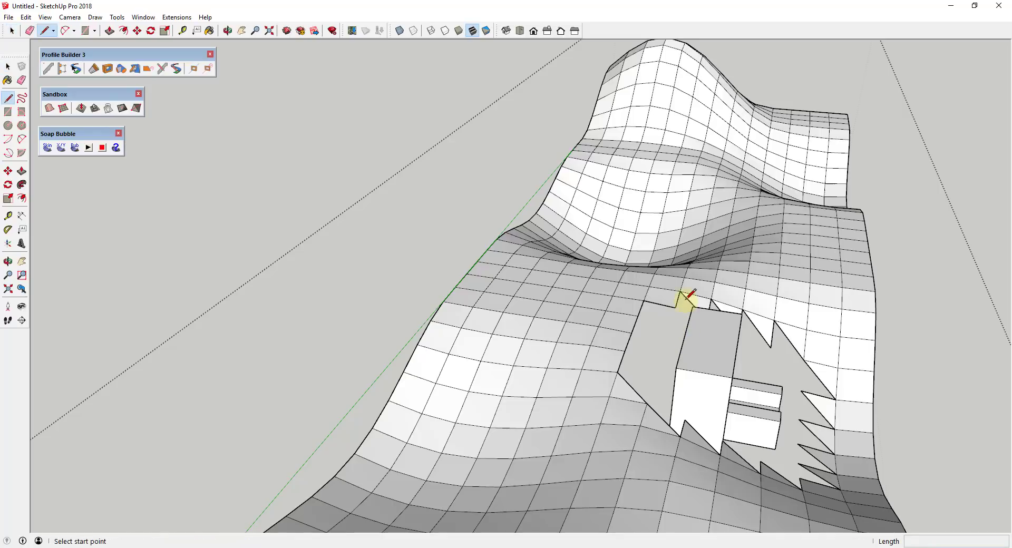
left_click(676, 307)
left_click(690, 308)
key("space")
left_click(676, 368)
left_click(617, 372)
key("space")
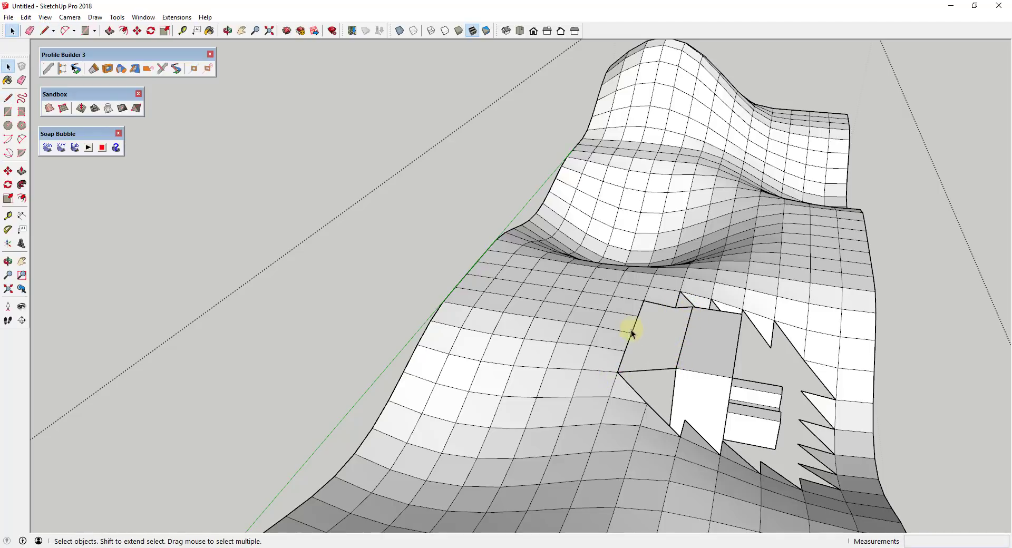
Add a third edge from the hole's left edge to a box corner and orbit to check
key("l")
left_click(625, 351)
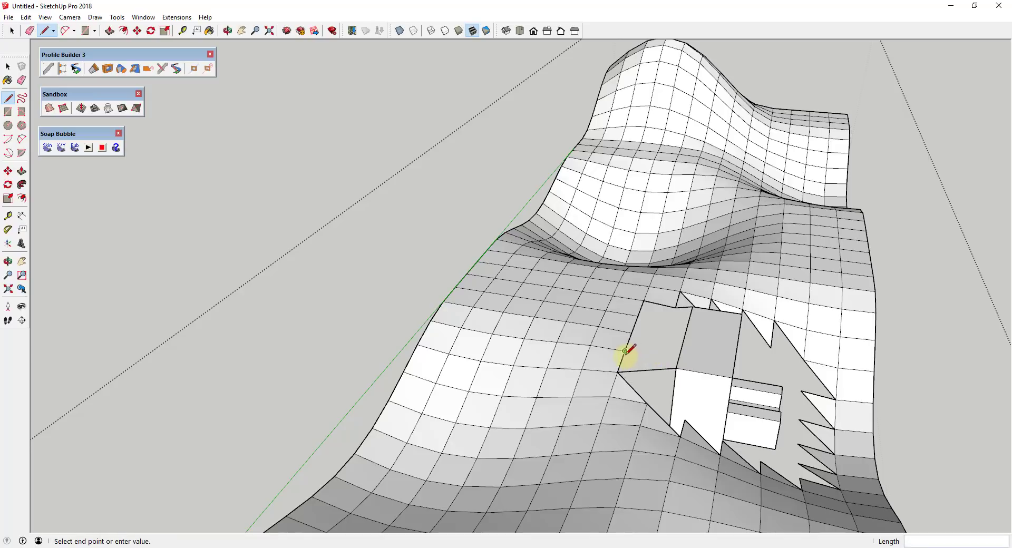
left_click(681, 346)
key("space")
middle_click_drag(681, 347, 628, 332)
scroll(642, 305, "up", 3)
scroll(668, 294, "down", 3)
mouse_move(668, 294)
middle_mouse_down()
mouse_move(690, 329)
mouse_move(704, 316)
mouse_move(659, 343)
mouse_move(553, 359)
mouse_move(646, 357)
mouse_move(757, 392)
mouse_move(796, 445)
mouse_move(823, 460)
mouse_move(464, 403)
mouse_move(606, 366)
mouse_move(640, 413)
mouse_move(595, 394)
mouse_move(576, 413)
middle_mouse_up()
Erase the remaining zigzag edges along the notch, bottom and right side of the hole
key("e")
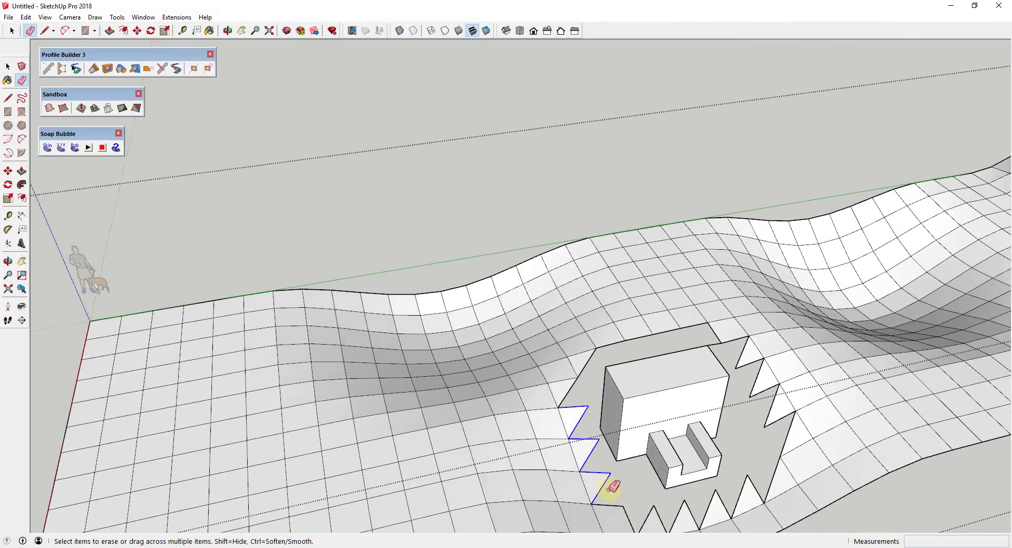
left_click_drag(609, 489, 641, 504)
left_click_drag(706, 500, 763, 471)
mouse_move(786, 419)
left_mouse_down()
mouse_move(754, 363)
mouse_move(736, 354)
left_mouse_up()
mouse_move(702, 389)
middle_mouse_down()
mouse_move(713, 472)
mouse_move(662, 469)
middle_mouse_up()
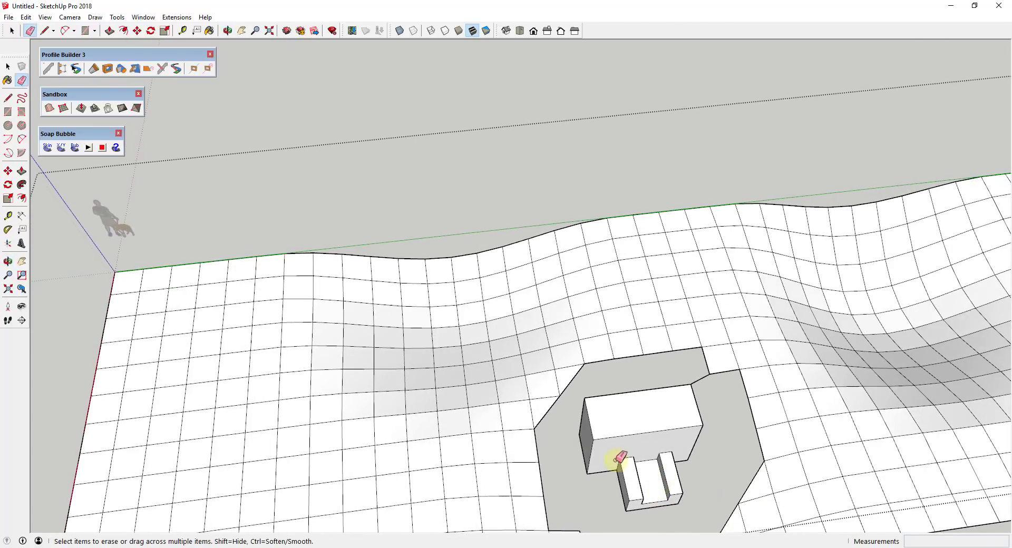
Draw an edge from a box corner to the nearby hole corner
key("l")
left_click(584, 398)
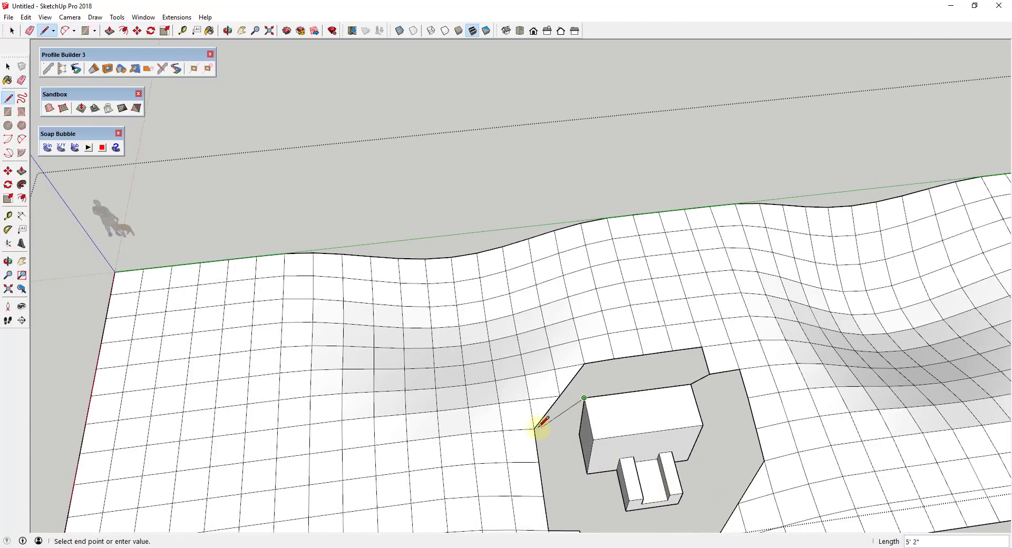
left_click(533, 428)
key("space")
mouse_move(583, 443)
middle_mouse_down()
mouse_move(673, 470)
mouse_move(701, 429)
mouse_move(697, 405)
mouse_move(723, 409)
middle_mouse_up()
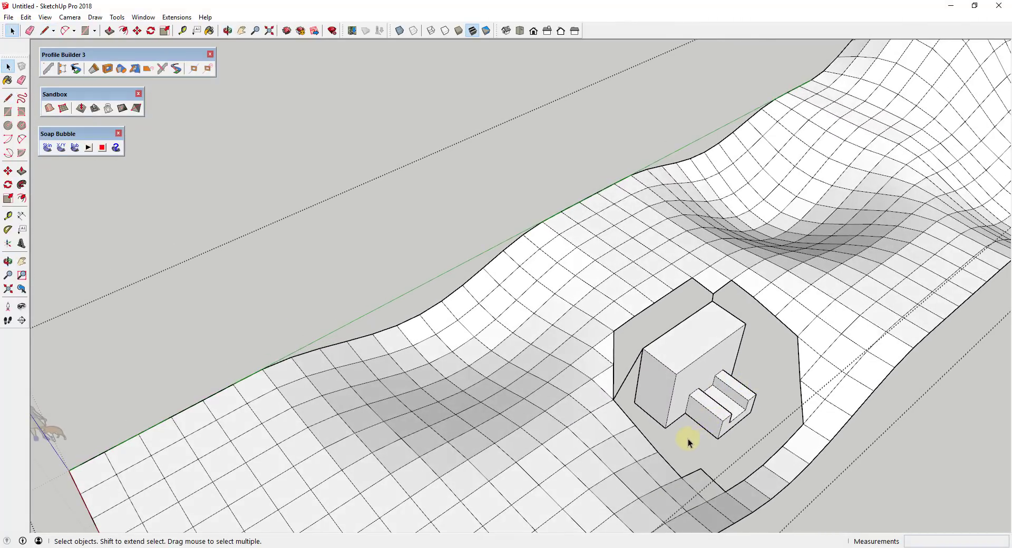
Connect the box's bottom corners to the hole's and pad's corners with edges
key("l")
left_click(717, 439)
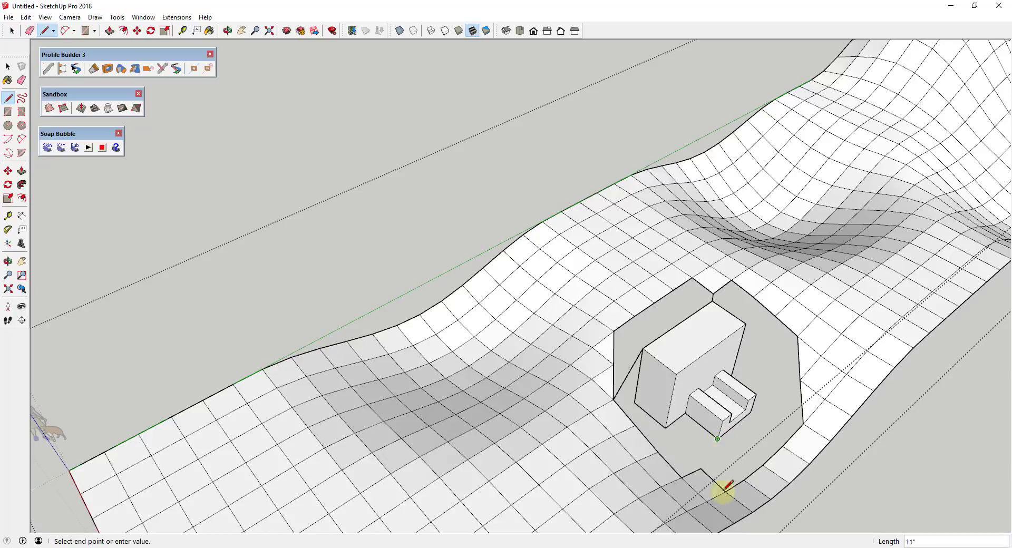
left_click(726, 491)
key("space")
middle_click_drag(726, 491, 606, 441)
scroll(681, 482, "up", 2)
key("l")
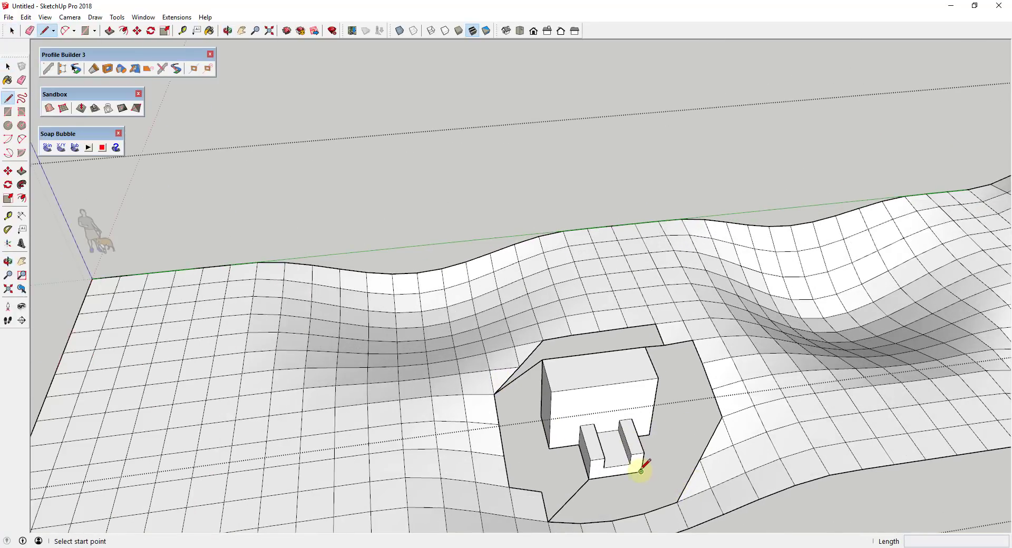
left_click(589, 480)
left_click(677, 502)
key("space")
middle_click_drag(702, 490, 522, 450)
Start another line from the box's top corner, then orbit around the terrain
key("e")
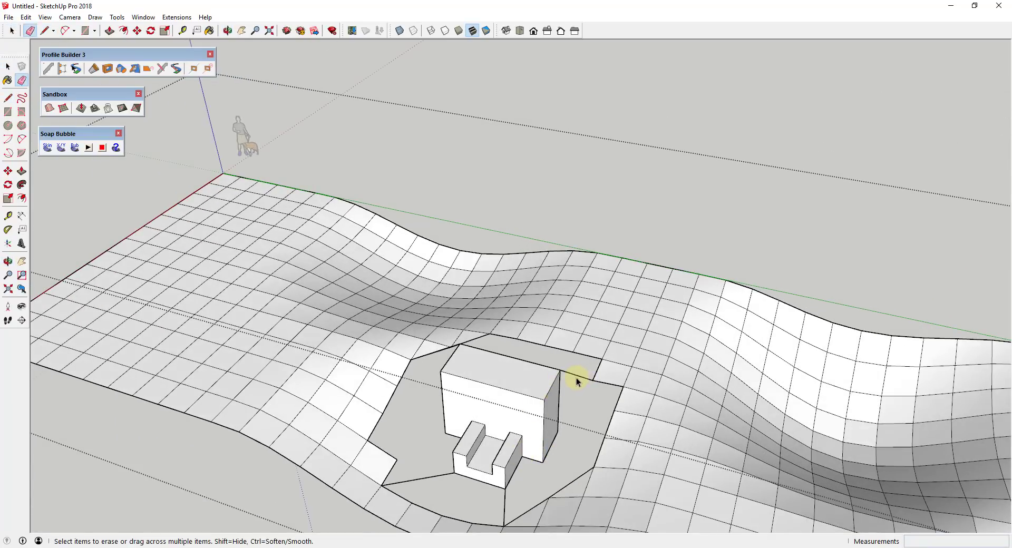
key("space")
key("l")
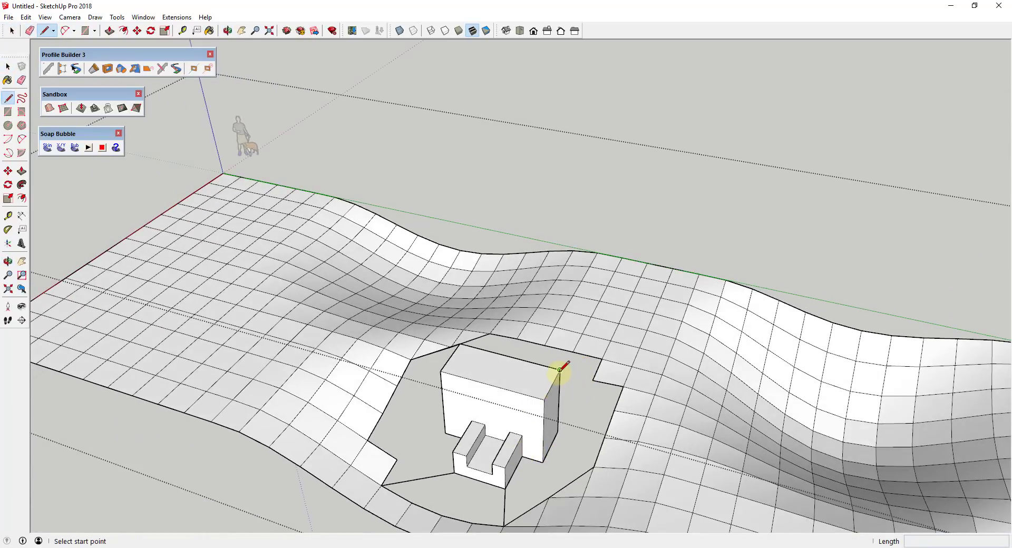
left_click(560, 370)
middle_click_drag(592, 379, 761, 269)
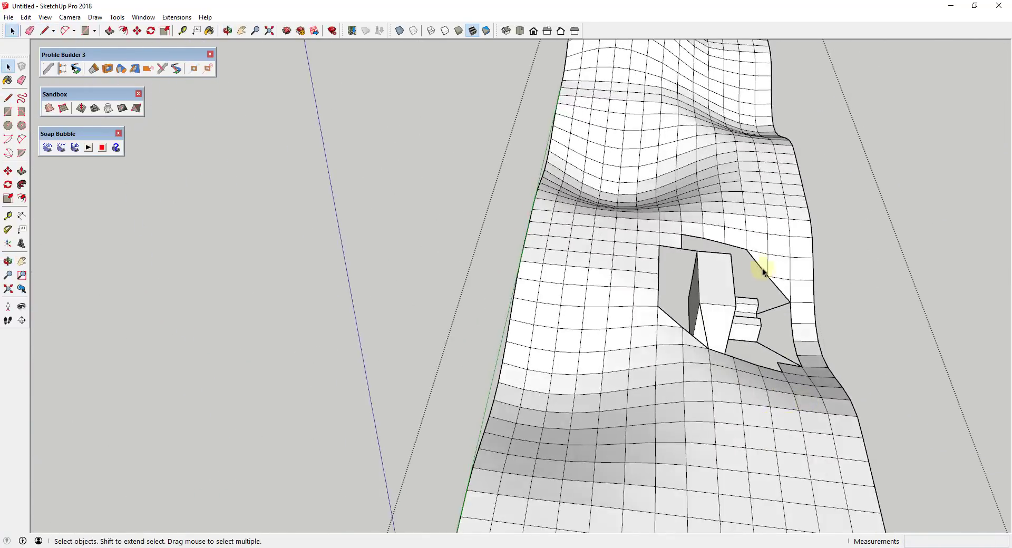
scroll(700, 286, "up", 3)
middle_click_drag(701, 287, 622, 327)
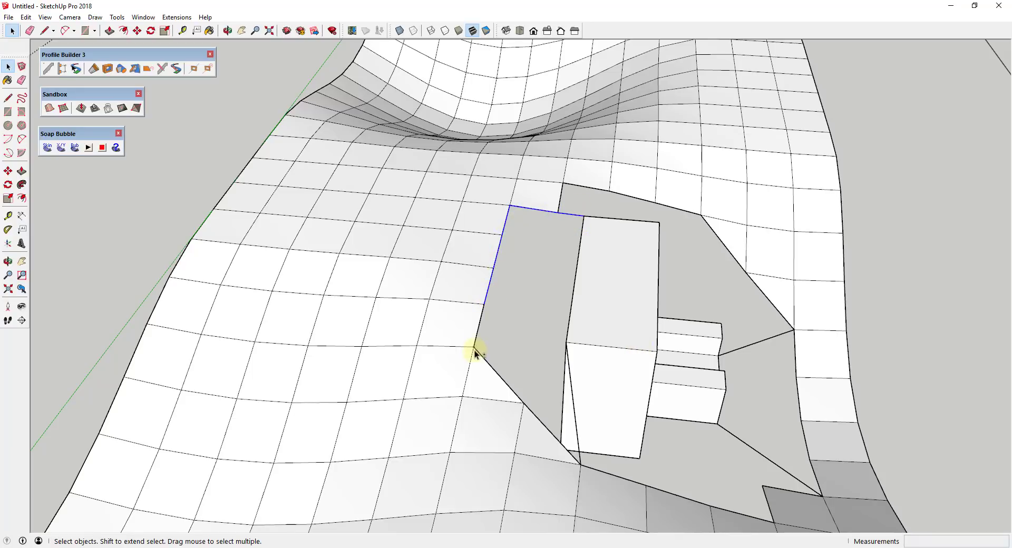
left_click(478, 331, "shift")
scroll(543, 373, "down", 4)
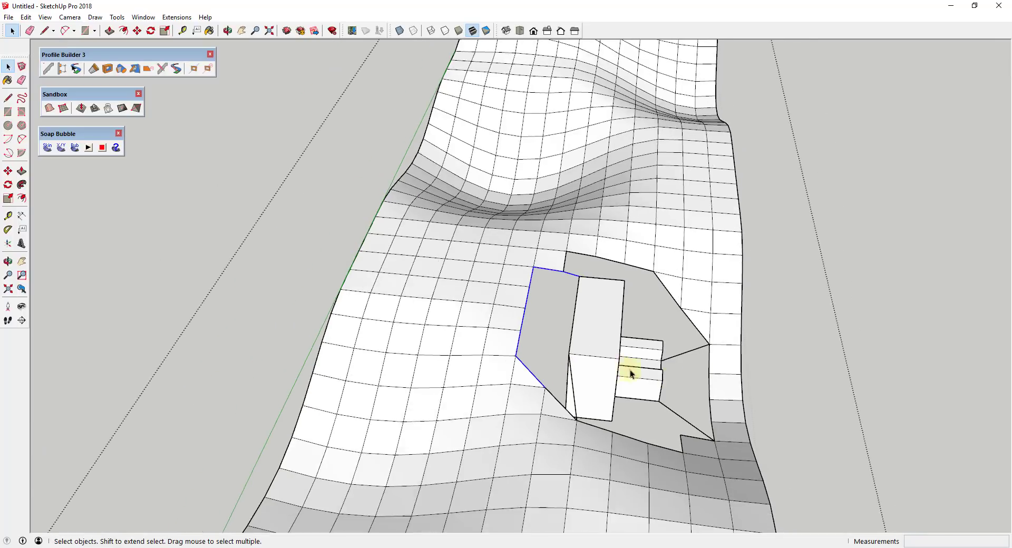
scroll(632, 373, "up", 2)
middle_click_drag(795, 324, 706, 296)
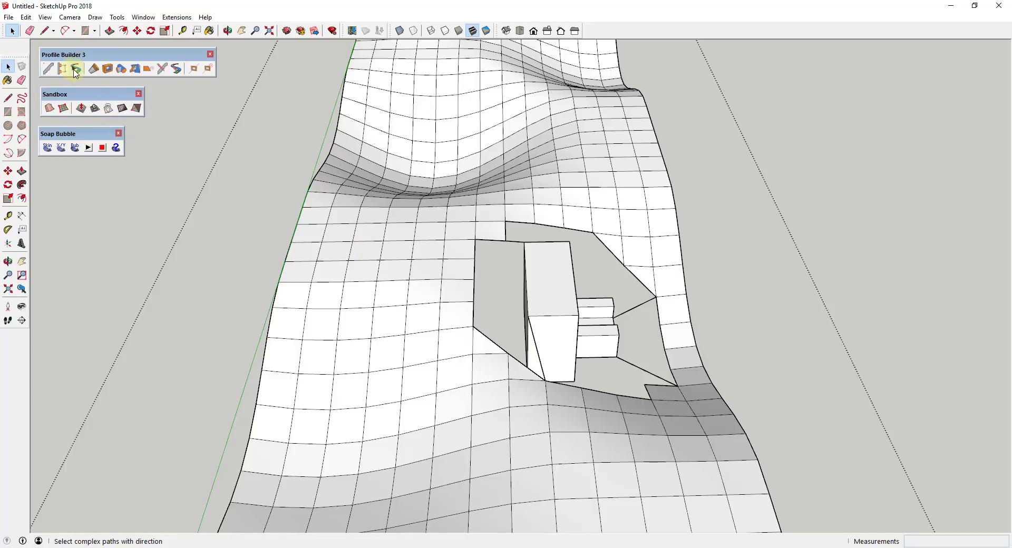
With Profile Builder's Select Path, pick the left gap's boundary edges and box edge as one path
left_click(75, 69)
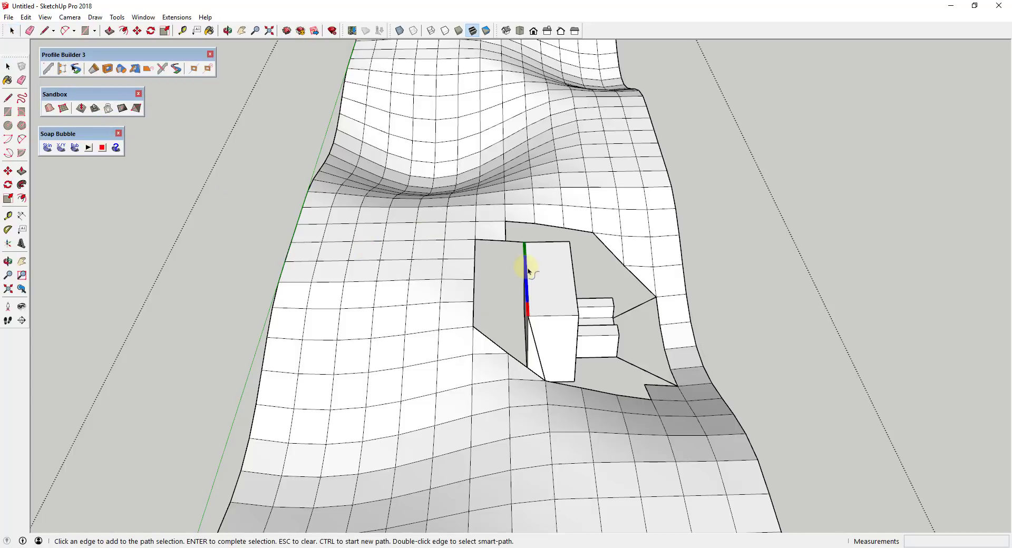
left_click(475, 269)
left_click(483, 336)
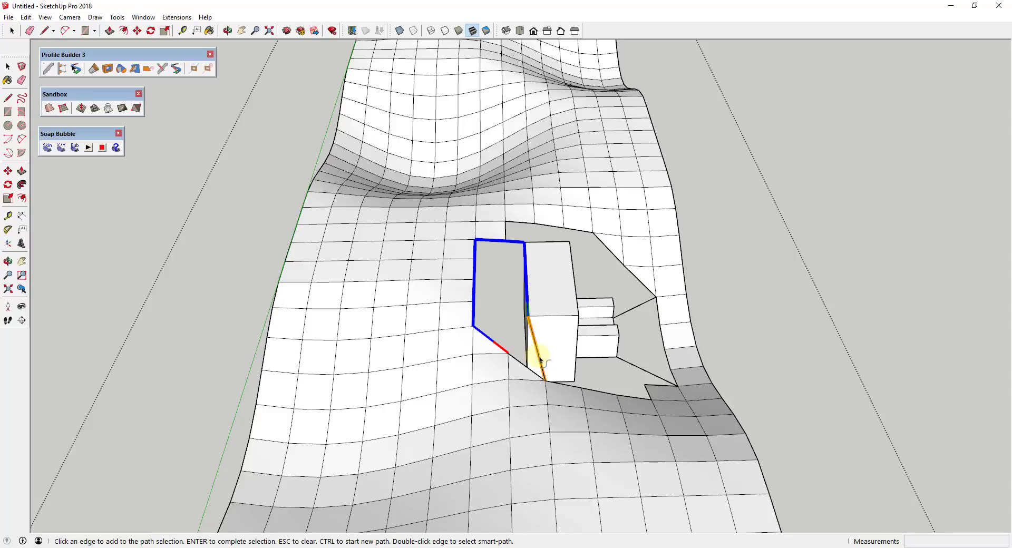
left_click(532, 369)
left_click(539, 347)
key("Return")
middle_click_drag(492, 326, 605, 323)
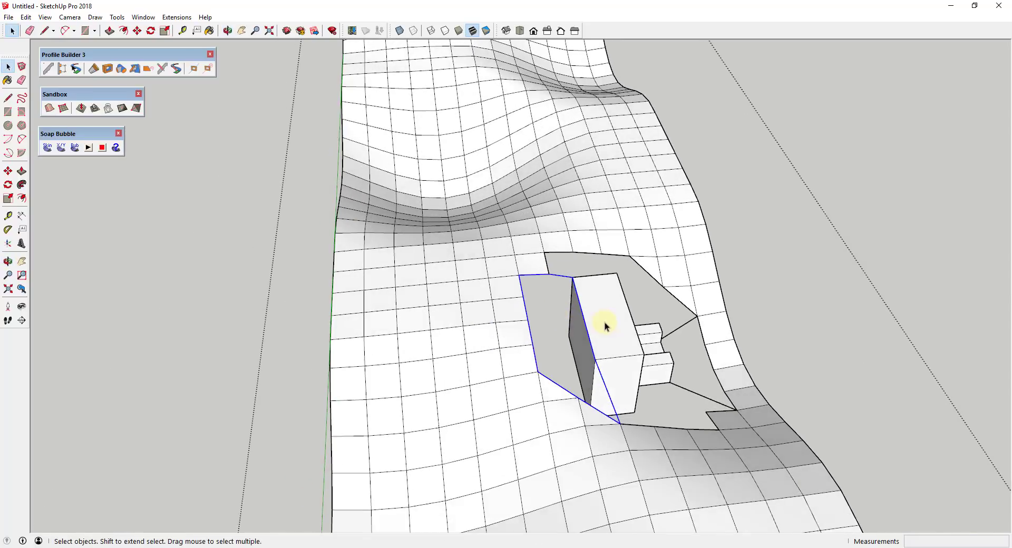
scroll(617, 348, "up", 2)
middle_click_drag(807, 361, 707, 323)
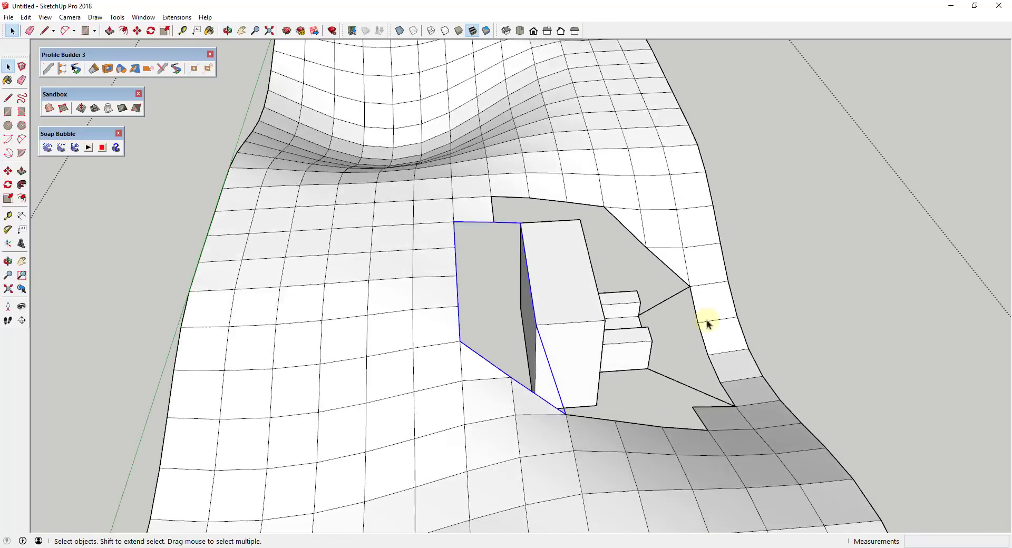
scroll(782, 337, "up", 2)
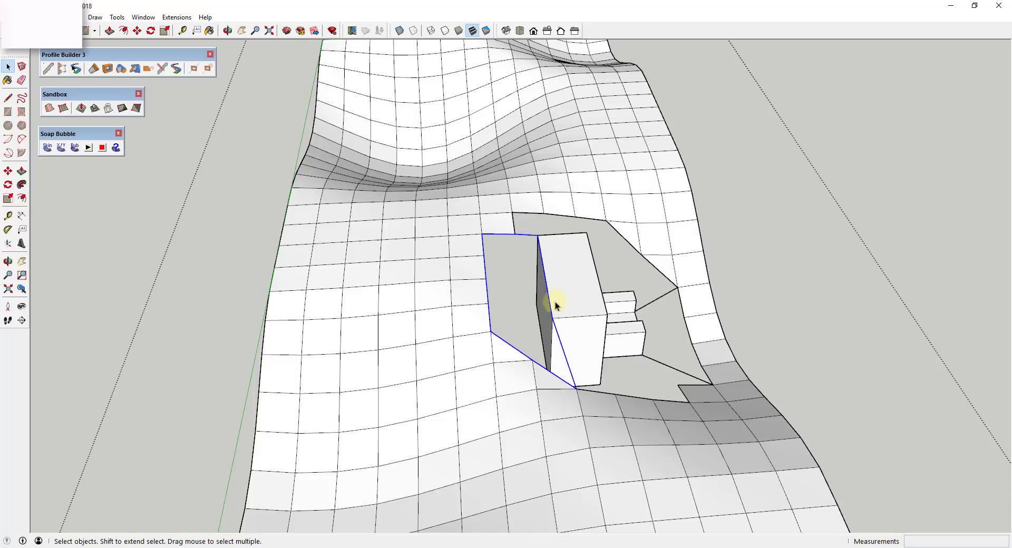
Generate a 10-division soap-skin surface over the selected boundary
left_click(47, 150)
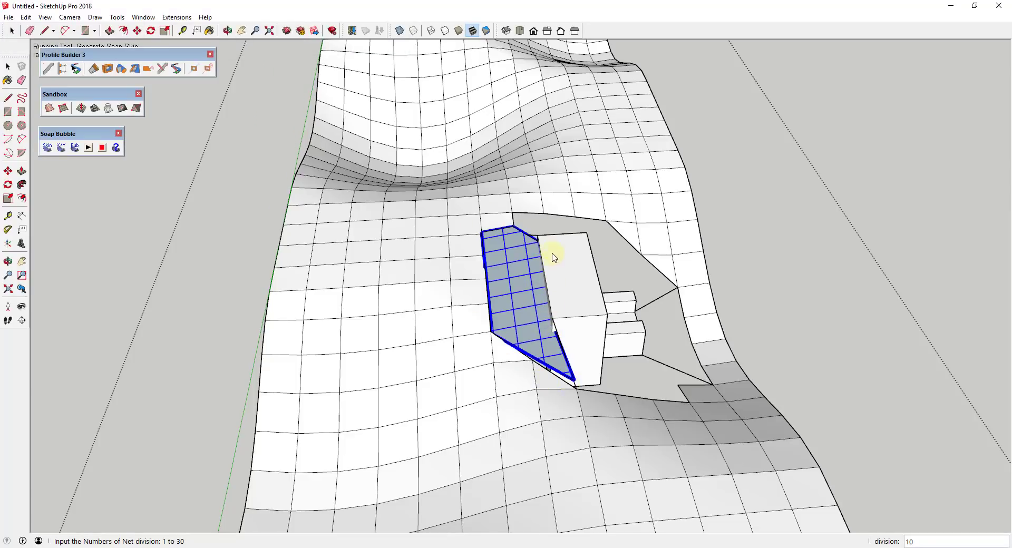
key("Return")
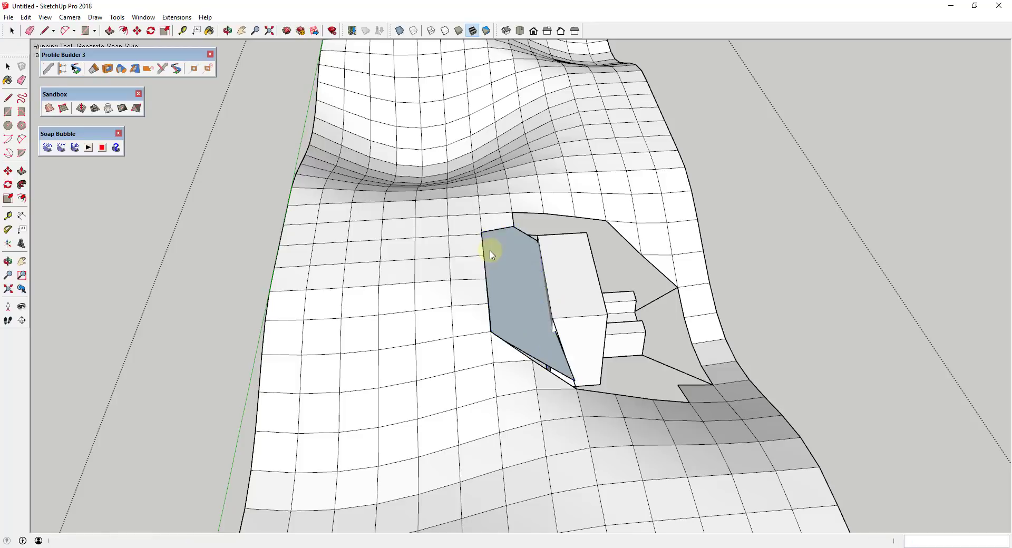
middle_click_drag(567, 354, 376, 229)
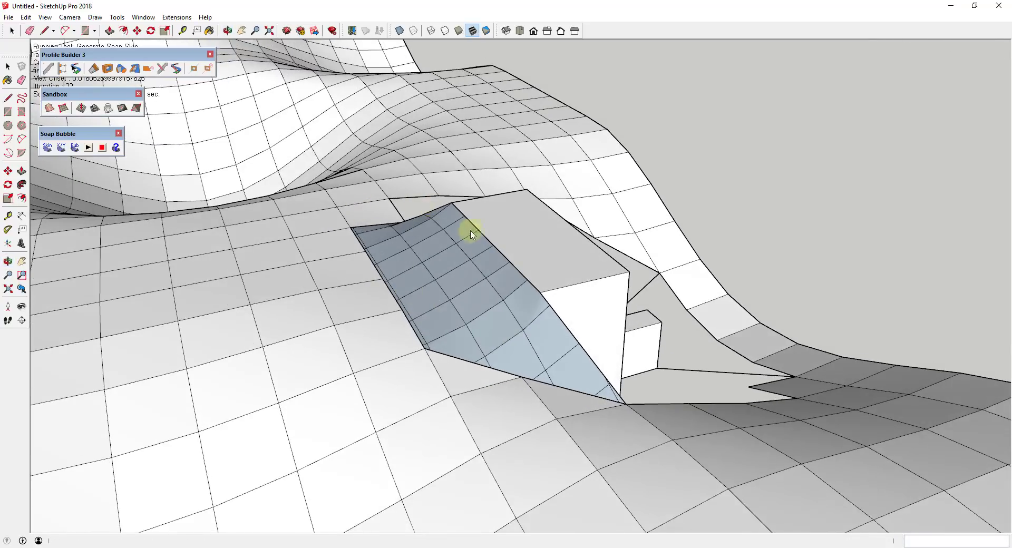
middle_click_drag(605, 384, 502, 348)
Reverse the faces of the skin patch beside the box so it shows white, then close its group
key("space")
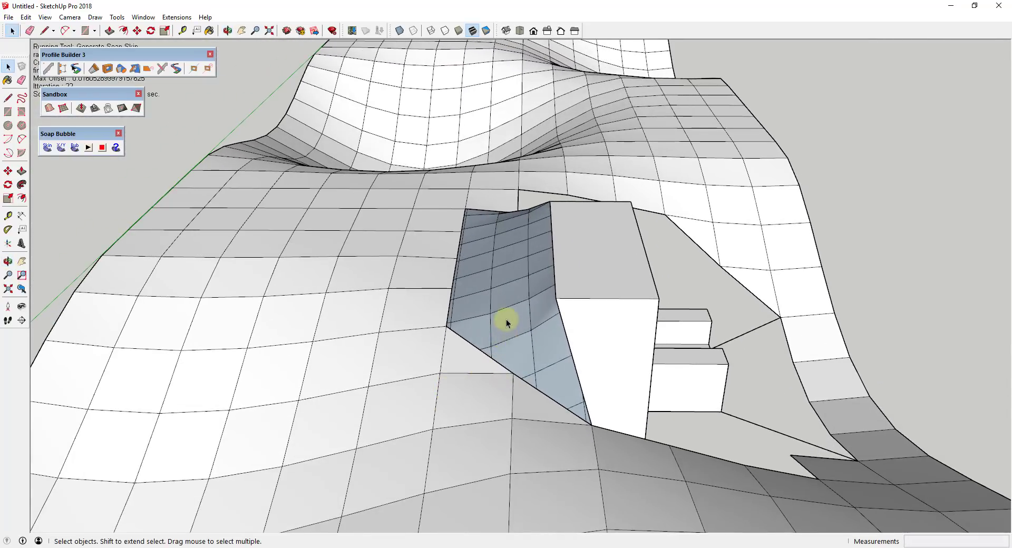
double_click(514, 323)
triple_click(514, 324)
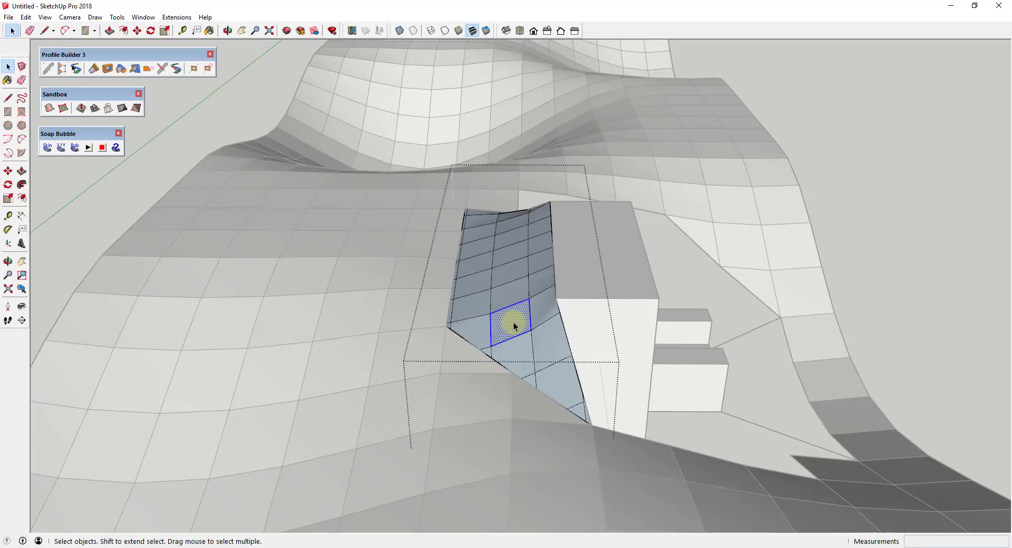
right_click(514, 325)
left_click(562, 333)
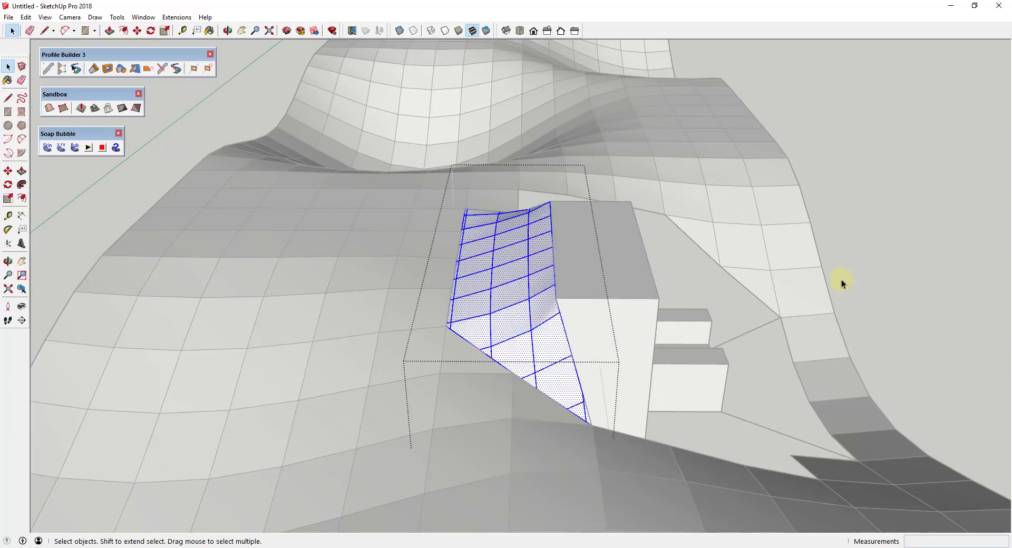
left_click(842, 279)
middle_click_drag(841, 280, 415, 244)
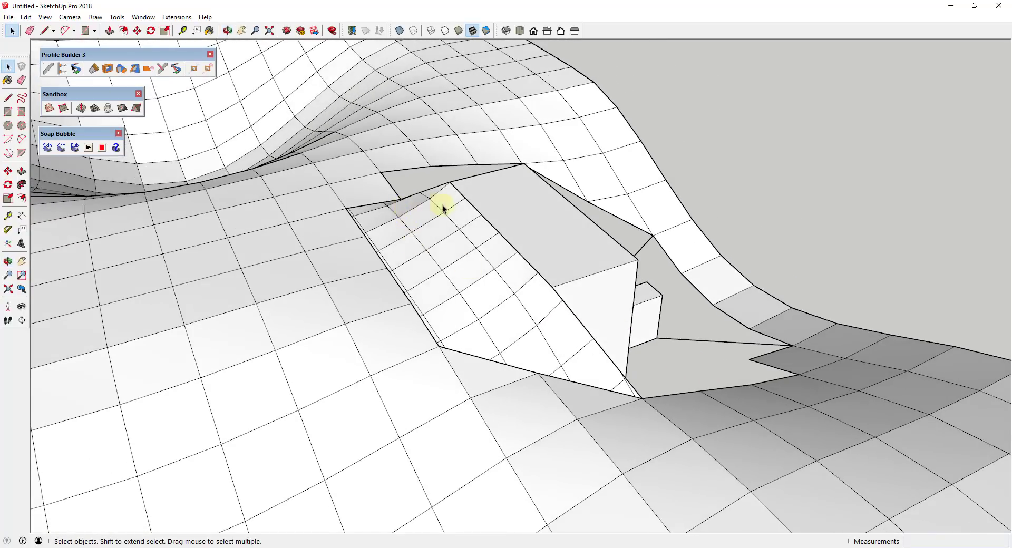
middle_click_drag(586, 310, 479, 355)
scroll(568, 397, "up", 2)
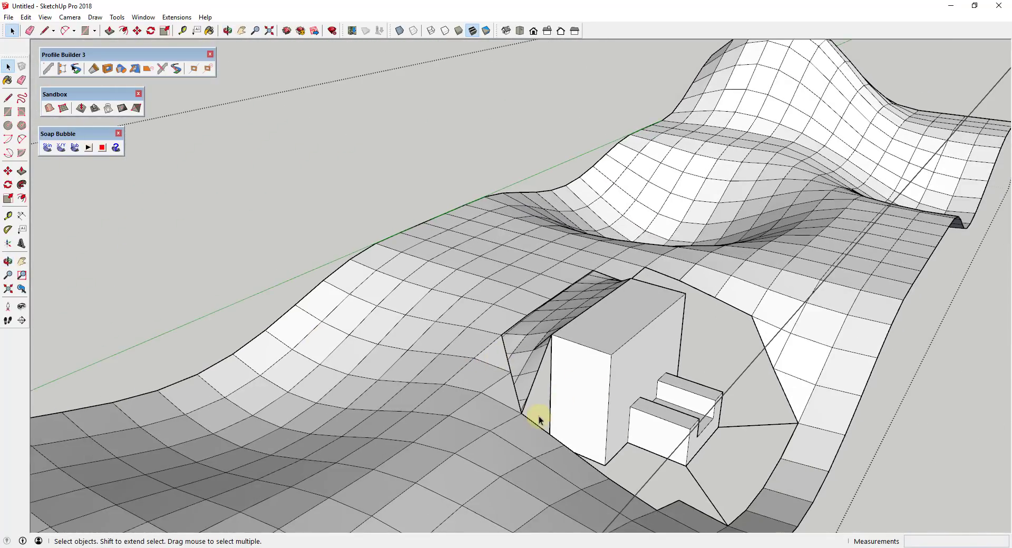
Pick the box's front and top edges plus the lower terrain and slanted edges as one path
middle_click_drag(609, 456, 465, 309)
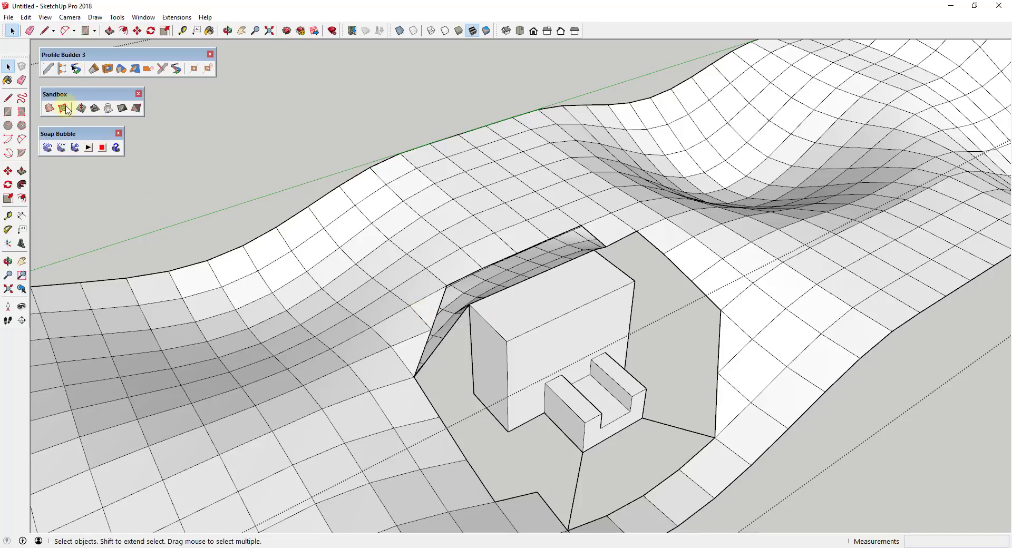
left_click(76, 69)
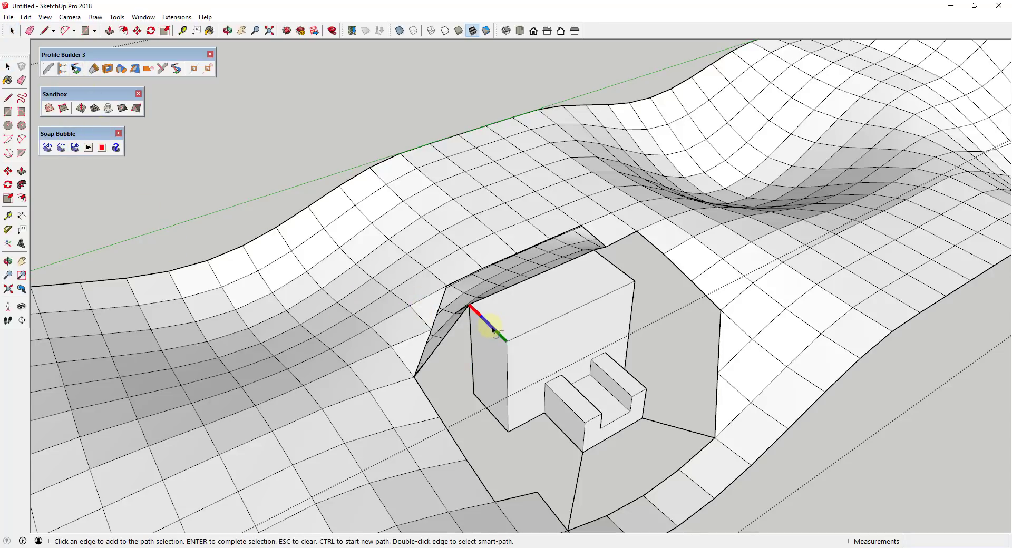
left_click(507, 364)
left_click(572, 463)
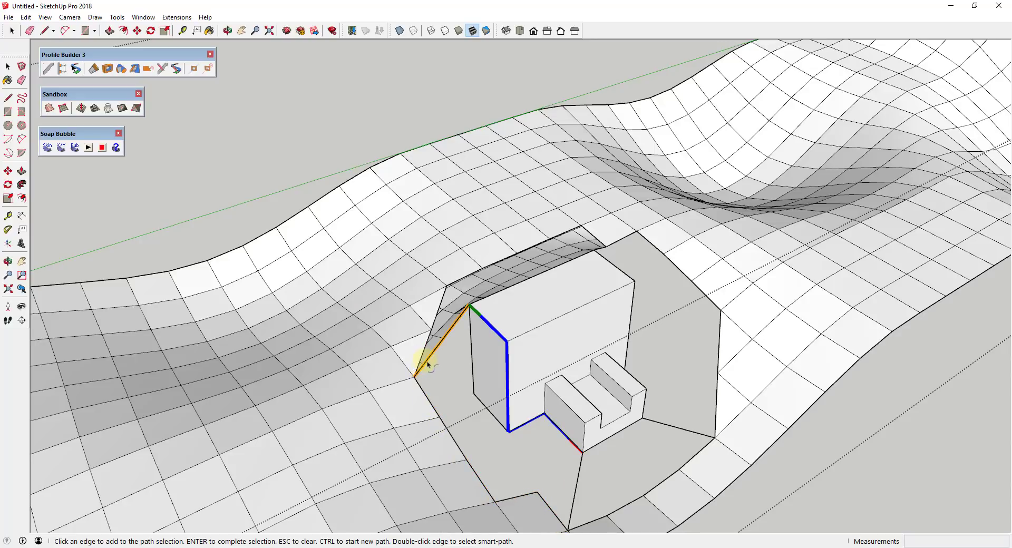
left_click(481, 475)
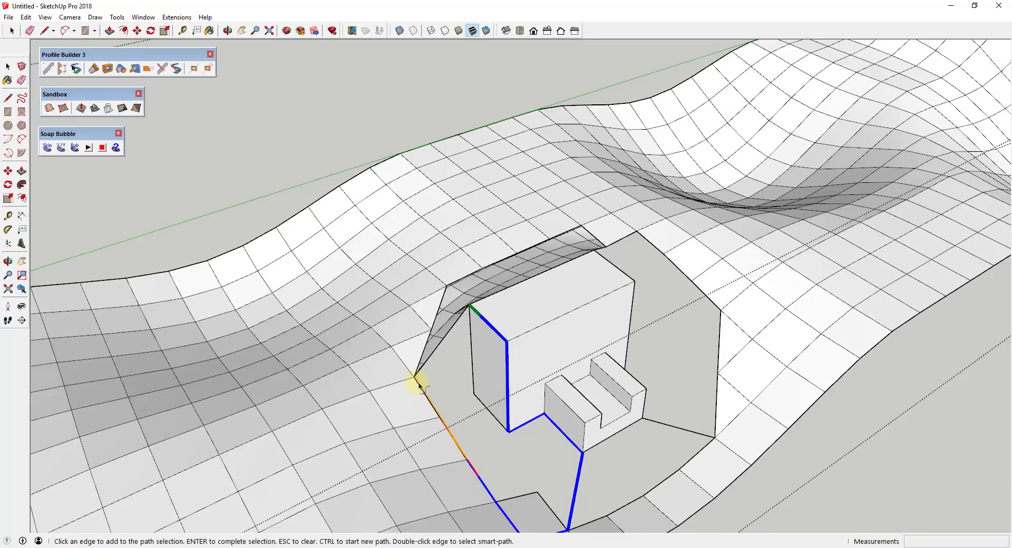
left_click(429, 368)
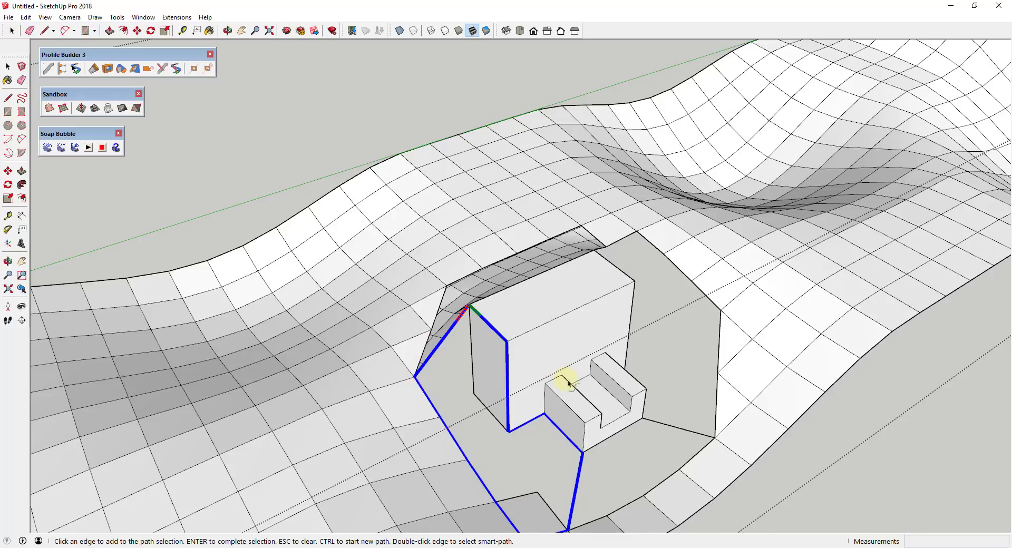
mouse_move(570, 384)
middle_mouse_down()
mouse_move(592, 420)
mouse_move(564, 388)
middle_mouse_up()
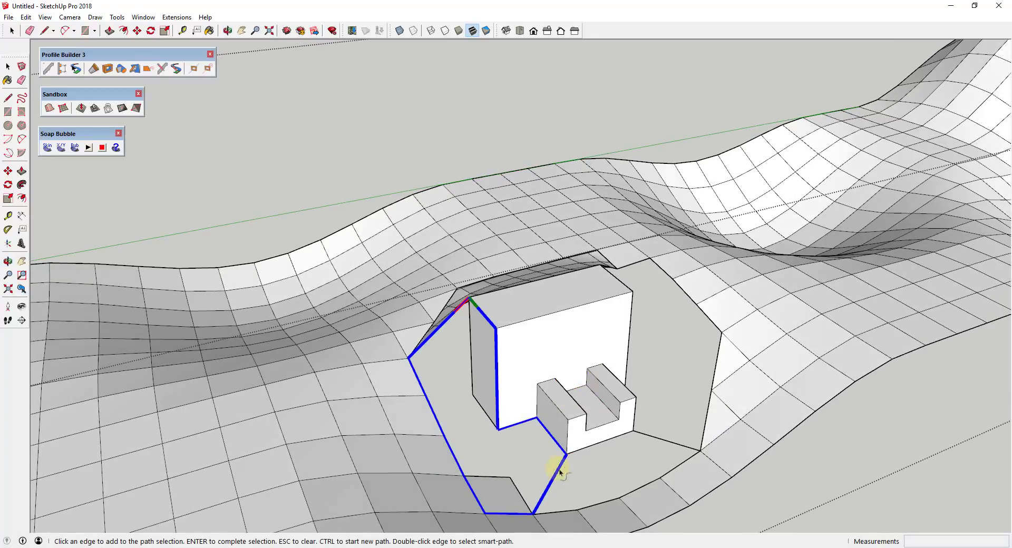
key("Return")
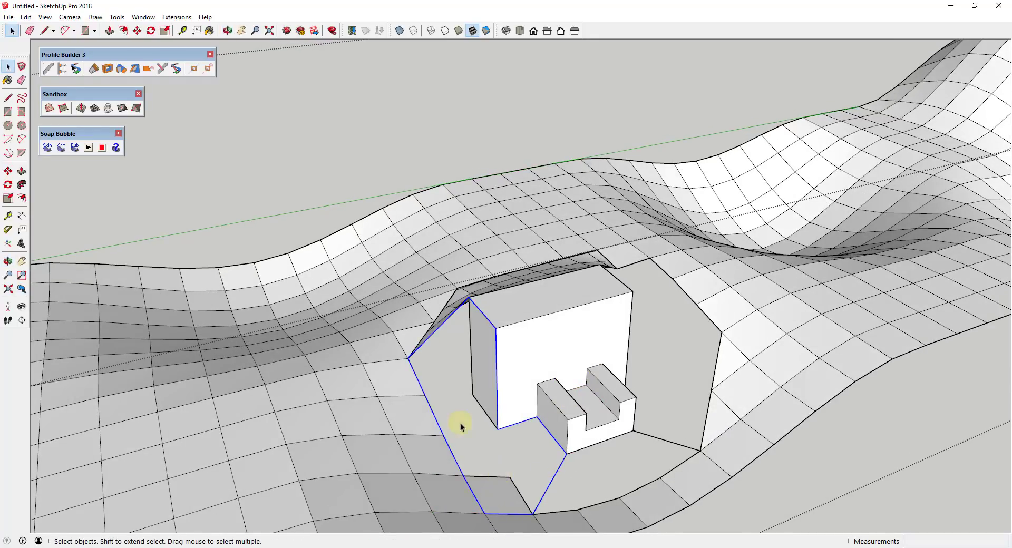
Generate a soap-skin across the left gap, entering 20 and then 5 divisions
left_click(47, 148)
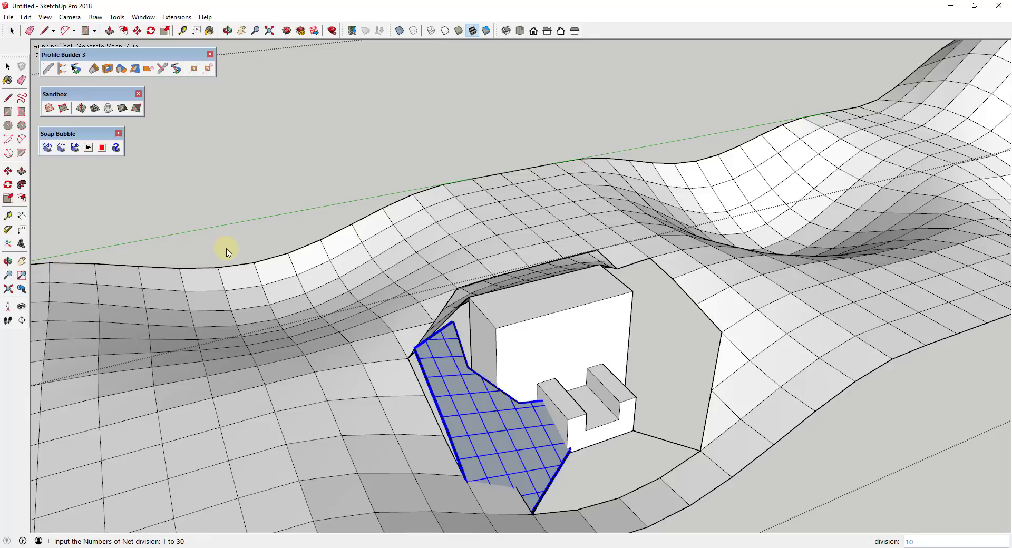
type("20")
key("Return")
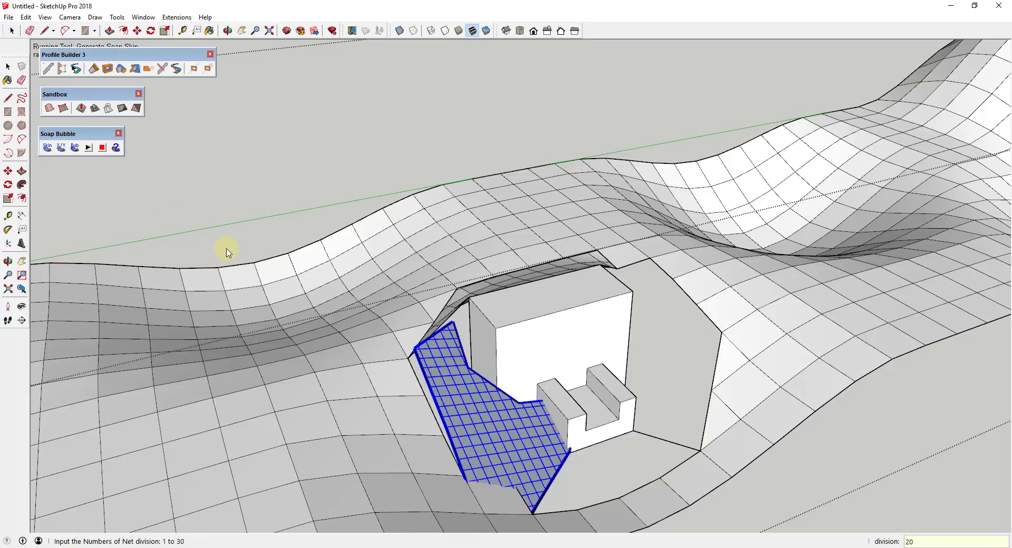
type("5")
key("Return")
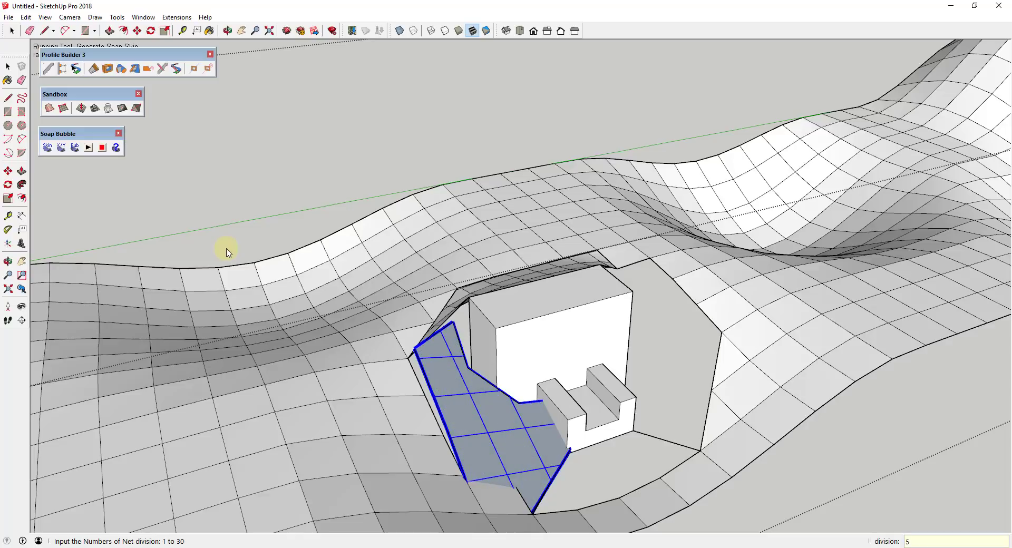
middle_click_drag(549, 373, 414, 395)
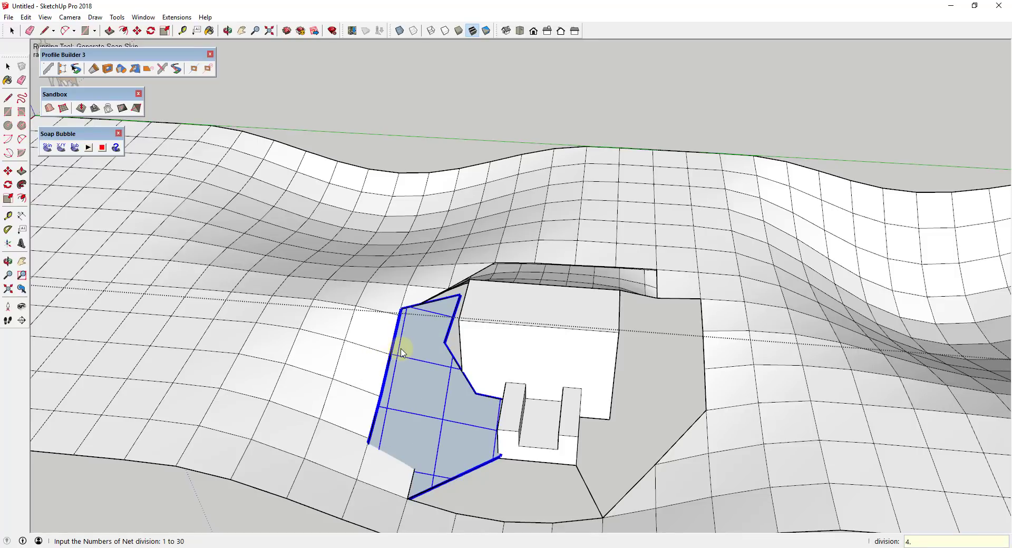
type("5")
key("Return")
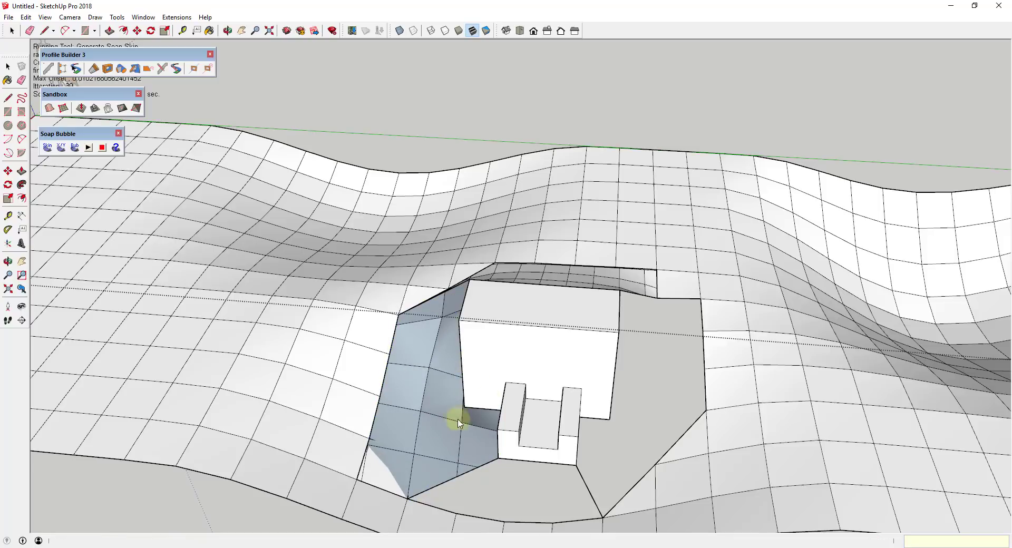
mouse_move(456, 418)
middle_mouse_down()
mouse_move(481, 400)
mouse_move(467, 364)
mouse_move(559, 382)
middle_mouse_up()
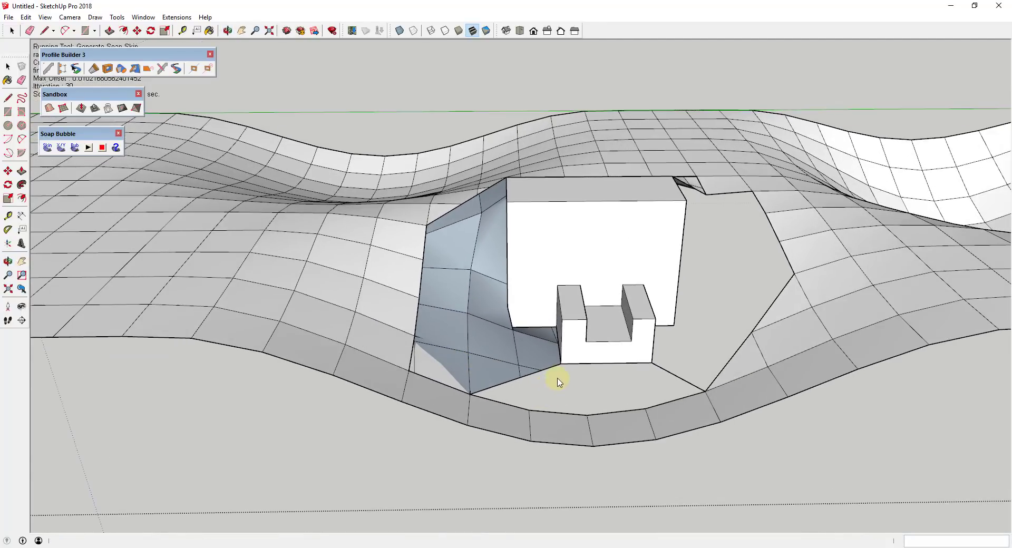
Pick the edge loop around the box's base on the right-side gap as a path
left_click(76, 68)
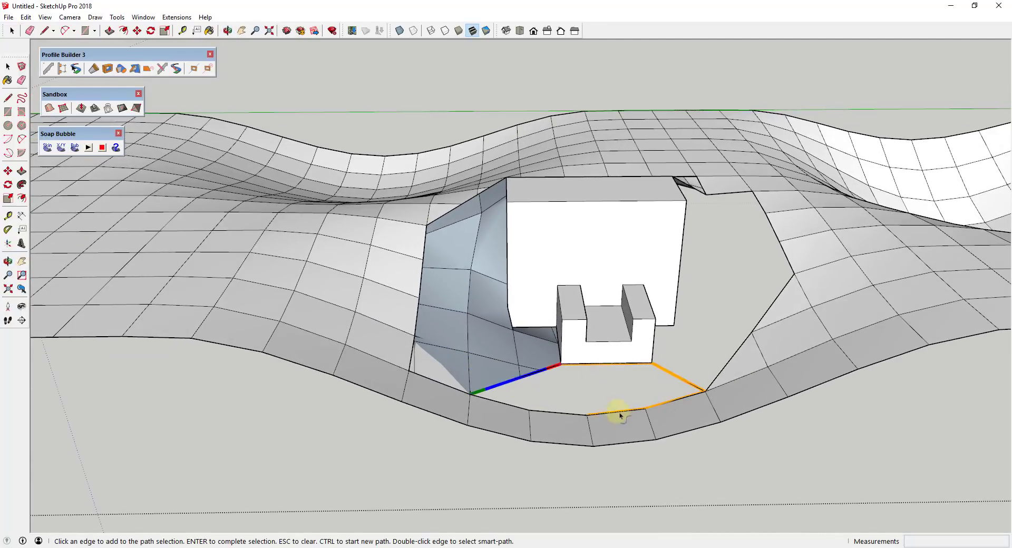
double_click(499, 405)
middle_click_drag(470, 349, 571, 459)
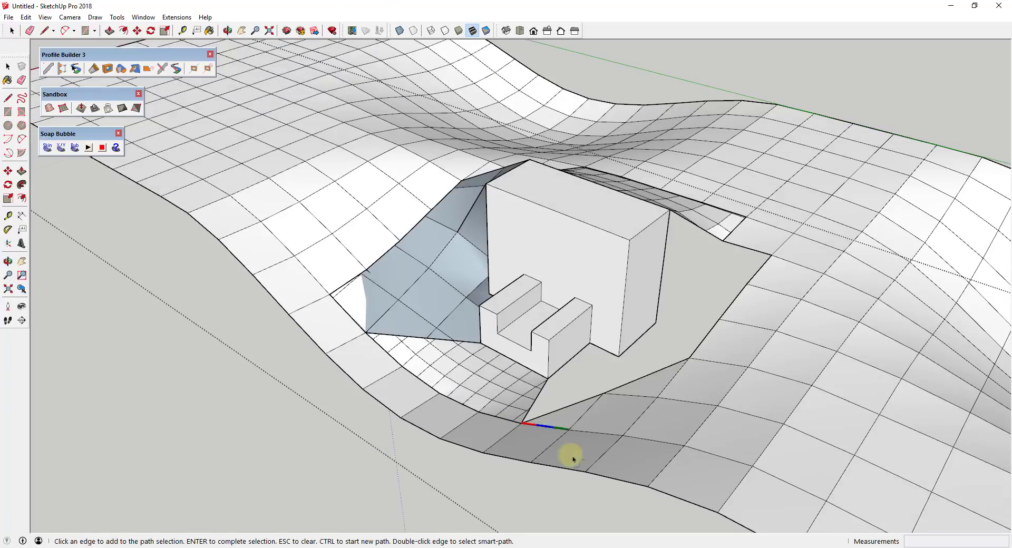
left_click(659, 316)
key("Return")
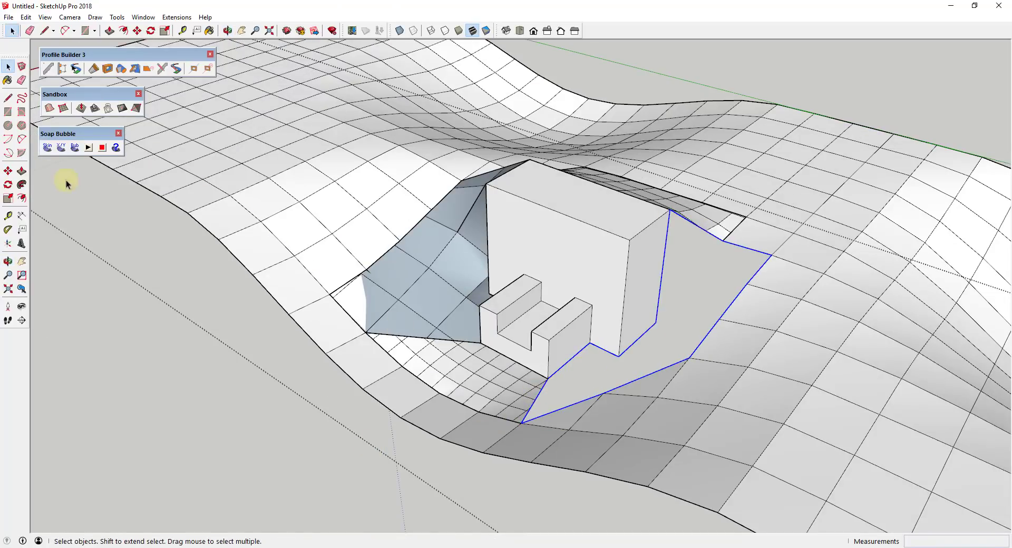
Make the new right-side skin patch into a group
middle_click_drag(68, 180, 662, 256)
left_click(745, 233)
right_click(745, 200)
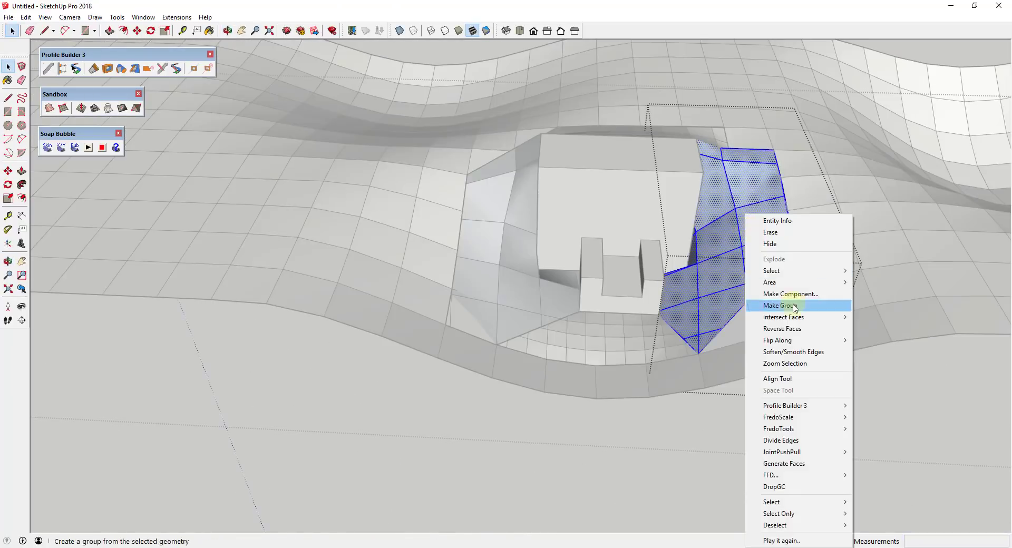
left_click(833, 303)
Reverse the left patch's faces so they show white, then close the group
middle_click_drag(832, 302, 794, 443)
triple_click(515, 269)
right_click(515, 269)
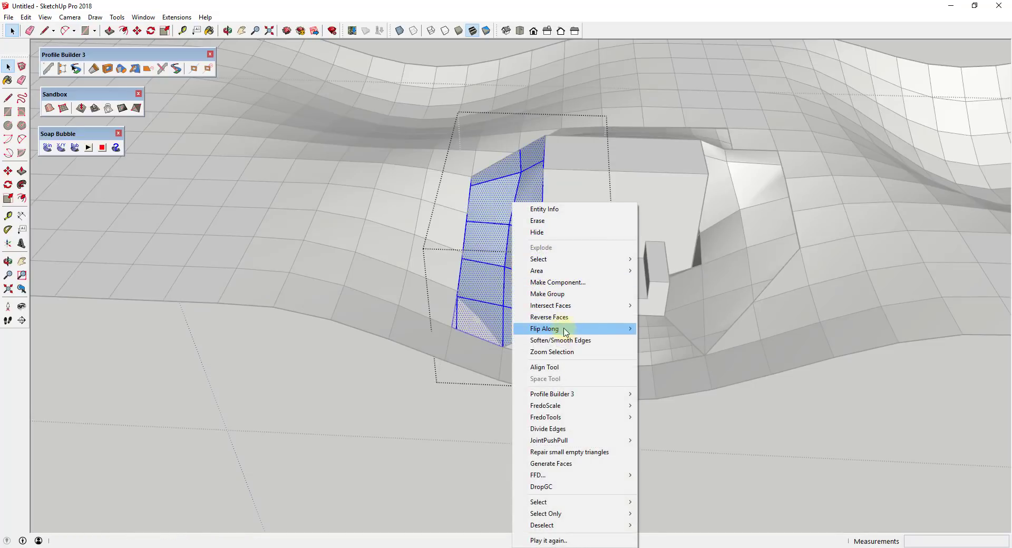
left_click(548, 317)
left_click(653, 445)
Check the patches around the box, then select the whole terrain mesh
middle_click_drag(681, 480, 910, 462)
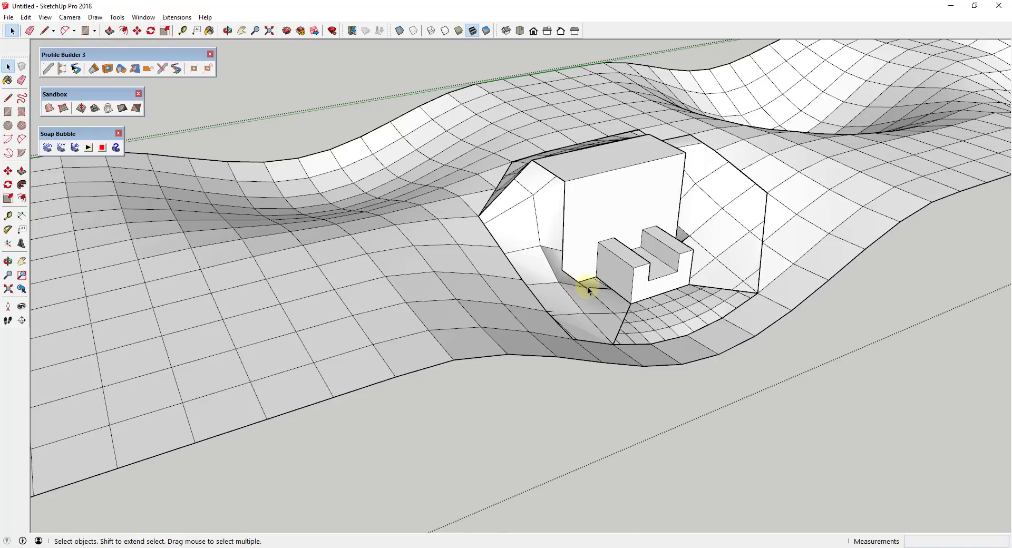
middle_click_drag(604, 285, 622, 274)
left_click(540, 199)
left_click(533, 290)
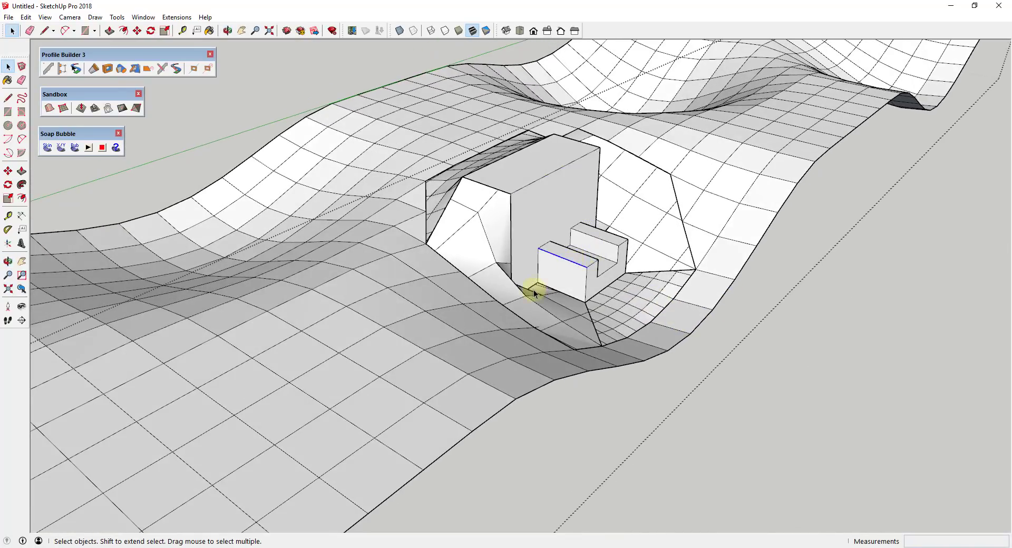
left_click(543, 316)
double_click(627, 312)
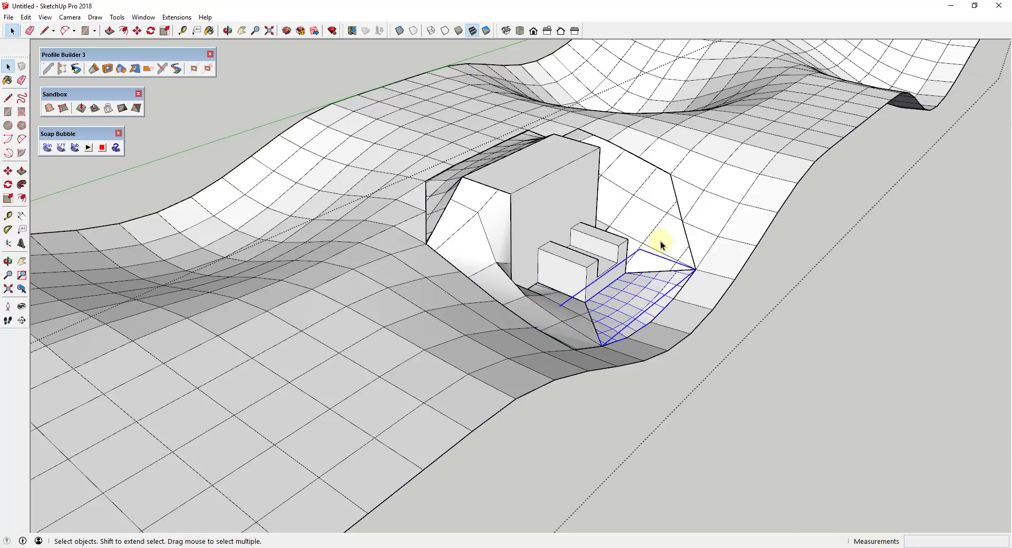
left_click(474, 169)
middle_click_drag(486, 176, 433, 306)
scroll(432, 302, "down", 3)
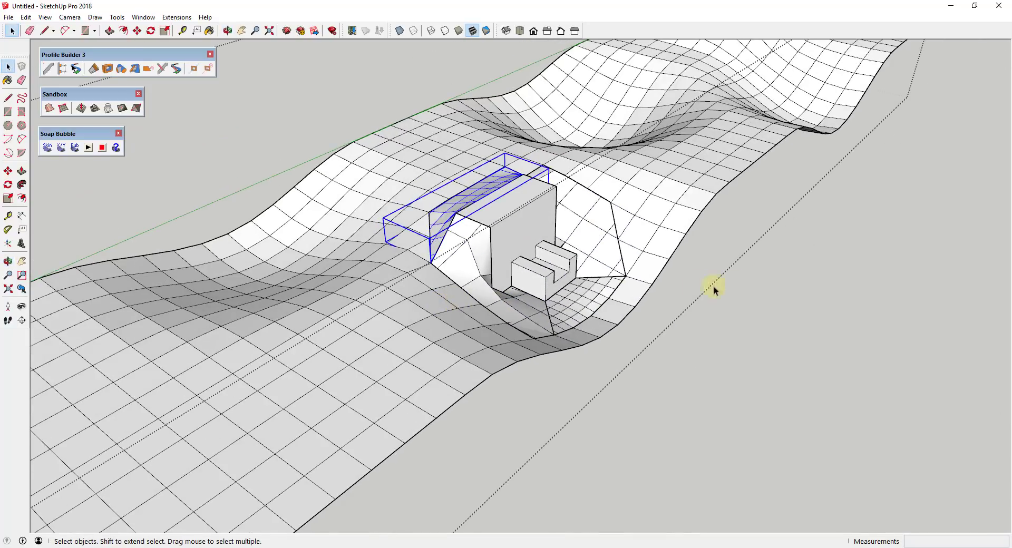
left_click(679, 251)
triple_click(663, 227)
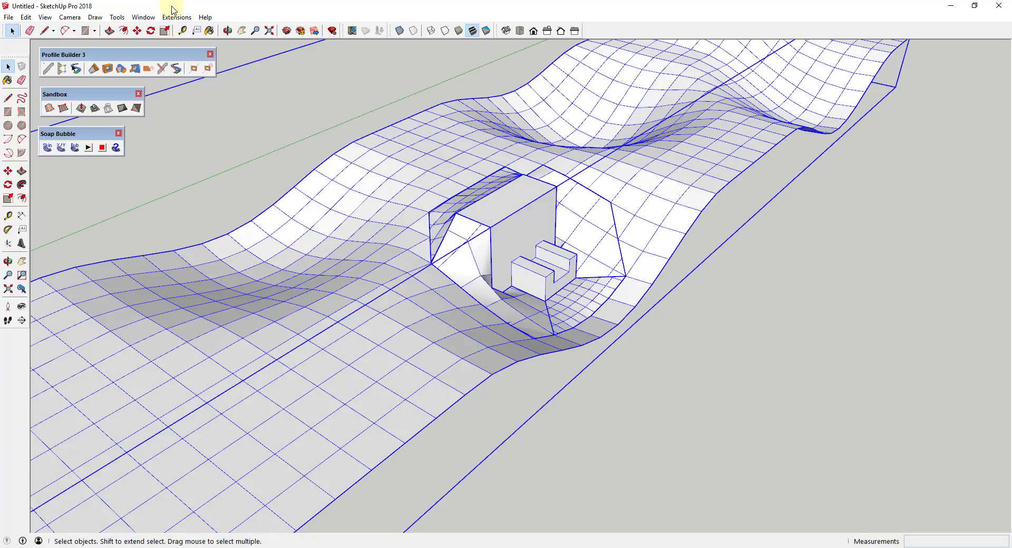
Show the Default Tray's Soften Edges panel, raise the angle and tick Soften coplanar
left_click(143, 17)
mouse_move(169, 29)
left_click(263, 30)
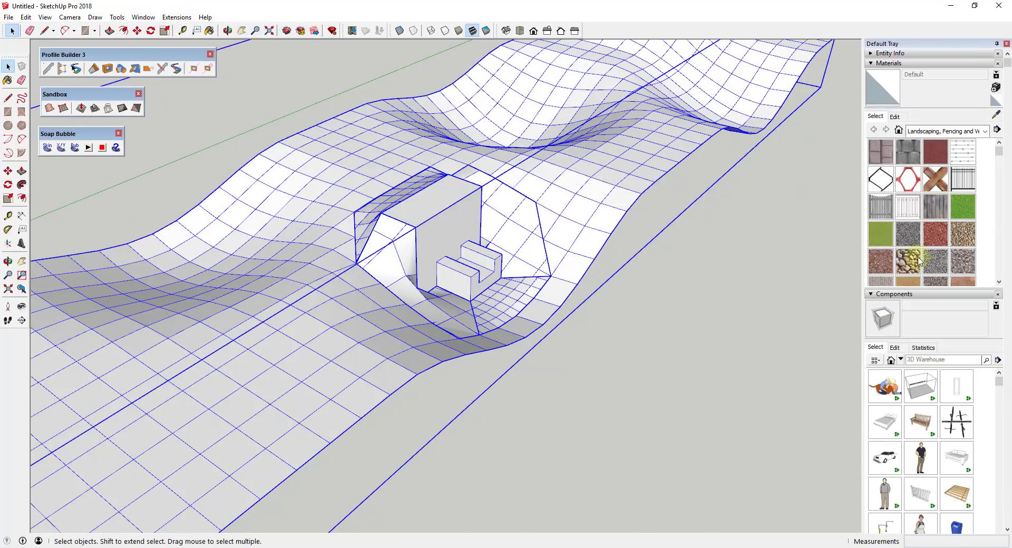
left_click(871, 294)
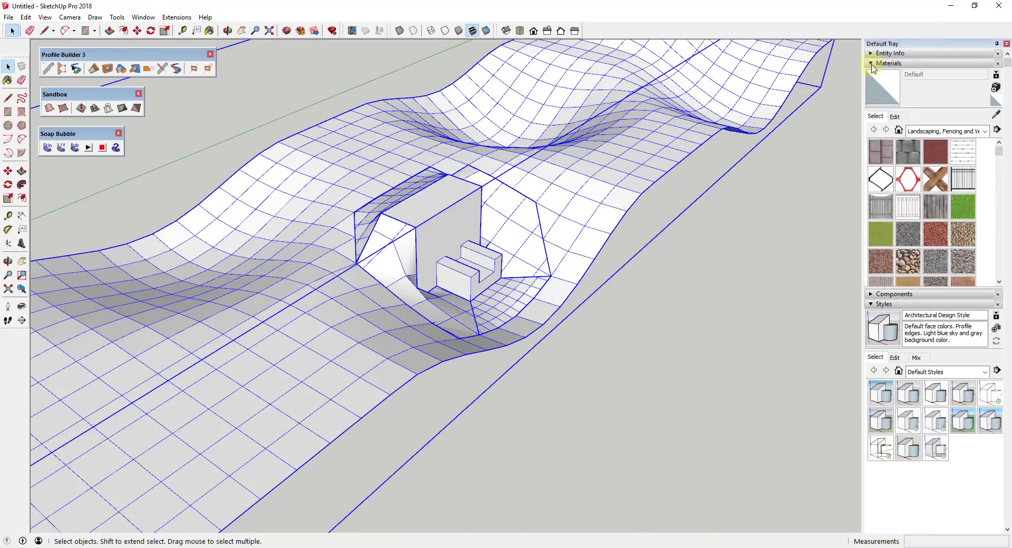
left_click(871, 65)
left_click(871, 85)
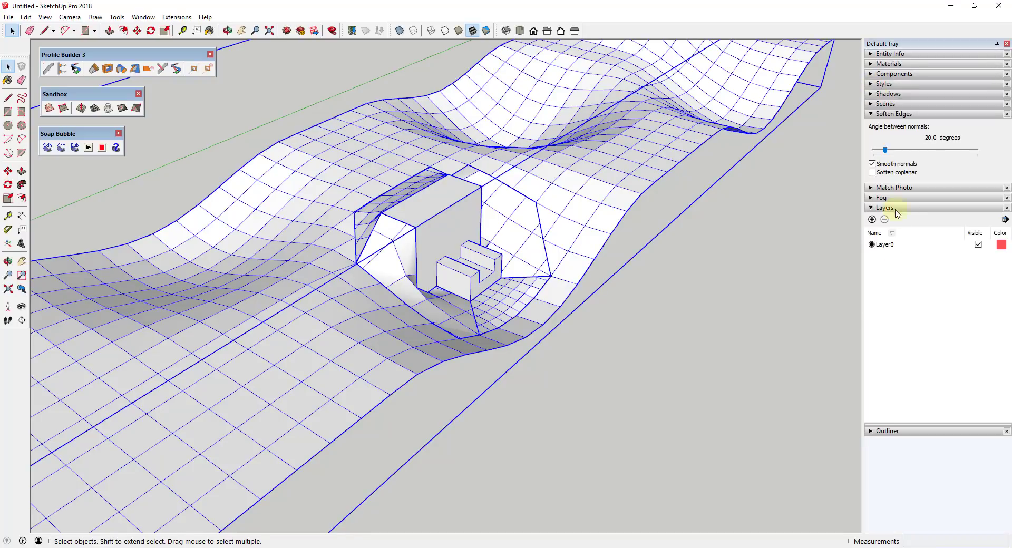
left_click_drag(885, 151, 898, 151)
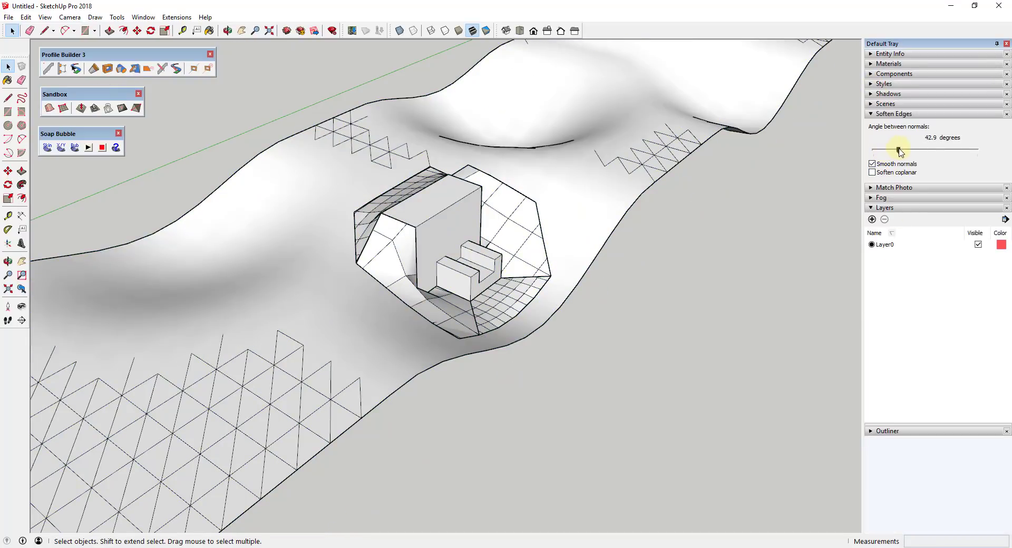
left_click(872, 172)
Inside the terrain group, select the four skirt pieces around the outlet and soften them at 69.4°
left_click(542, 311)
double_click(511, 306)
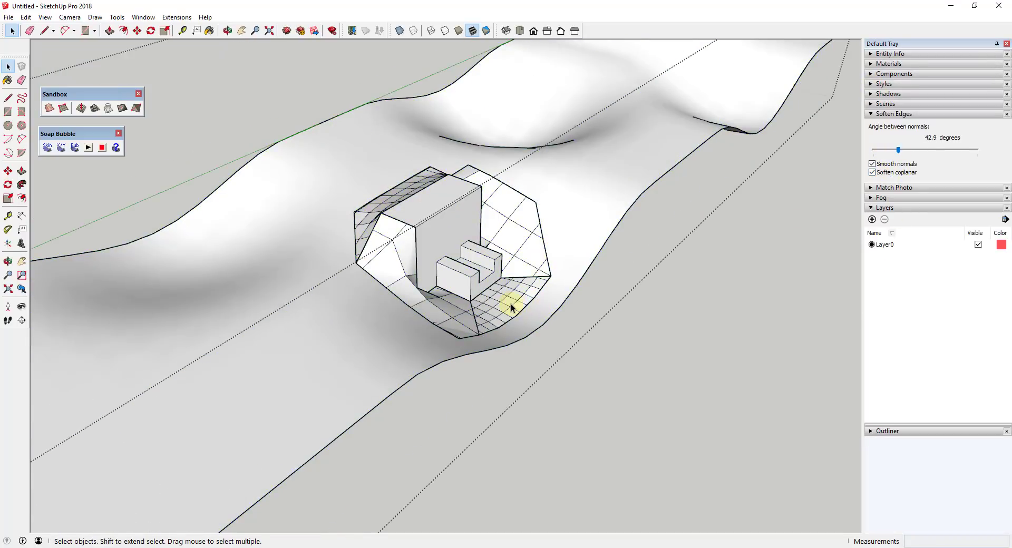
left_click(505, 306)
left_click(441, 304, "shift")
left_click(393, 194, "shift")
left_click(545, 229, "shift")
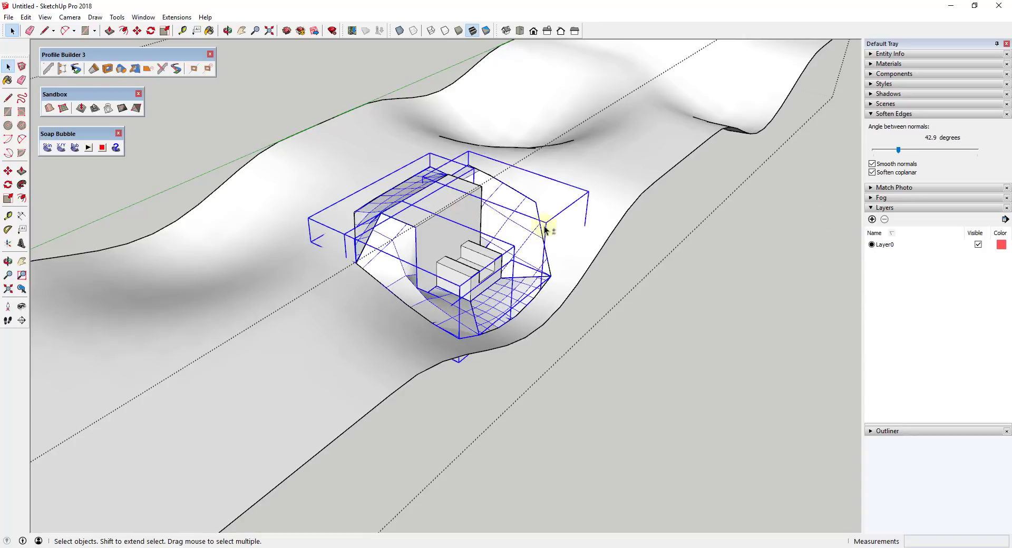
left_click_drag(898, 150, 913, 150)
middle_click_drag(469, 377, 542, 232)
left_click_drag(505, 229, 627, 277)
key("space")
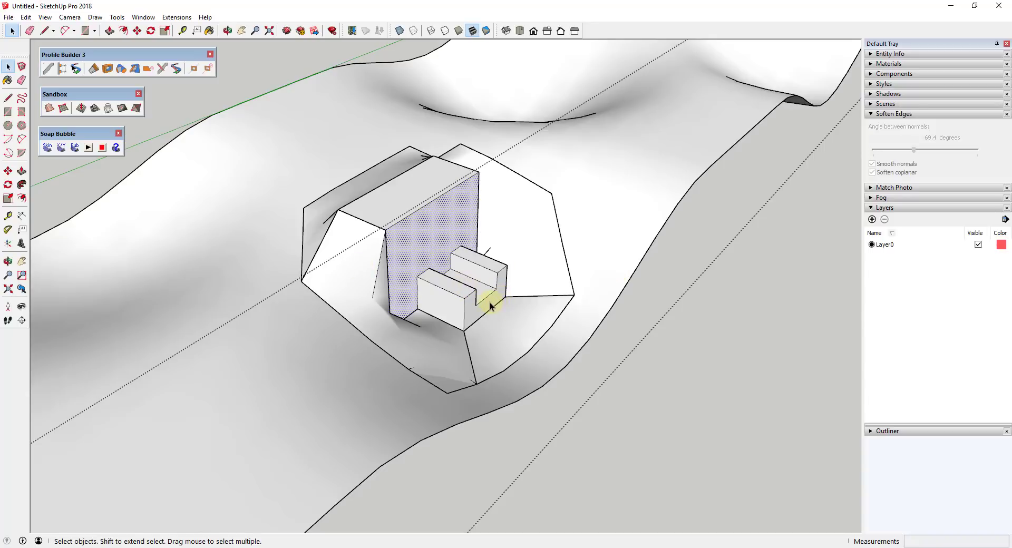
Select the box geometry and explode the first group around it
middle_click_drag(427, 307, 592, 223)
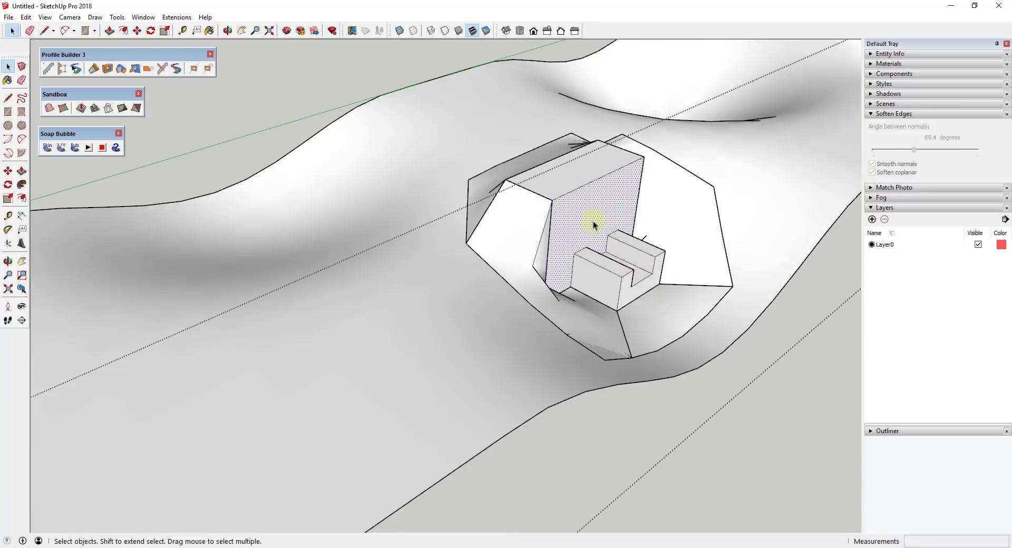
triple_click(538, 165)
middle_click_drag(538, 165, 651, 338)
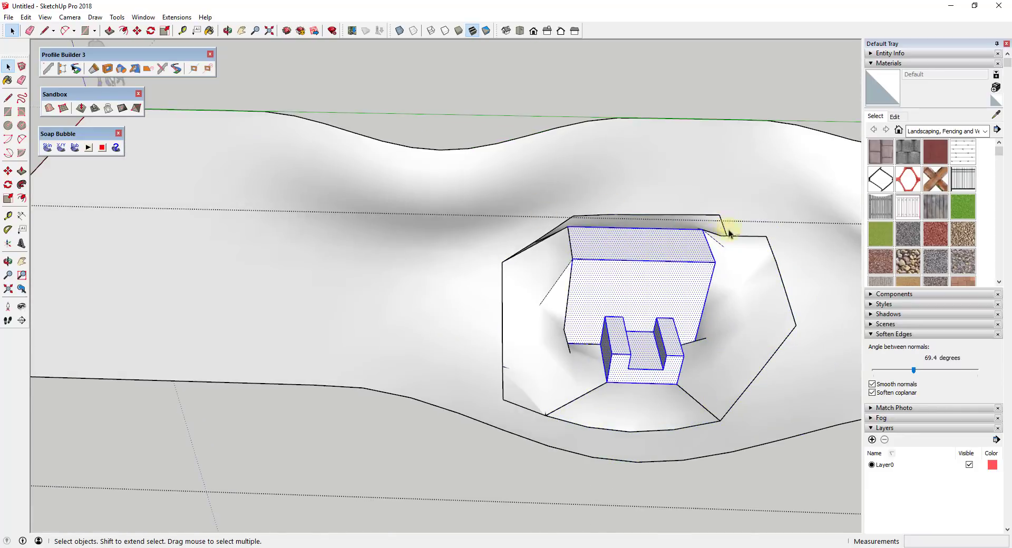
middle_click_drag(729, 233, 556, 316)
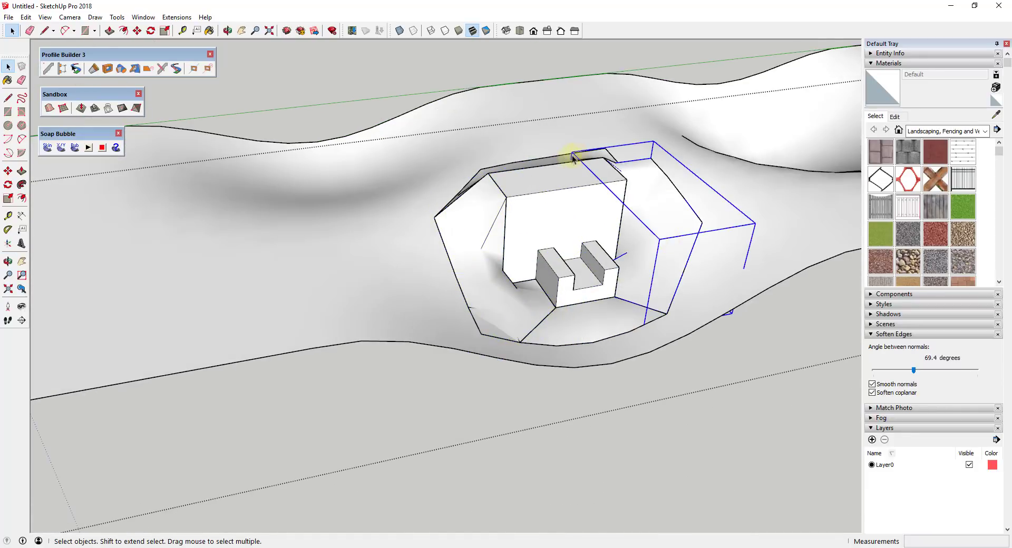
right_click(512, 317)
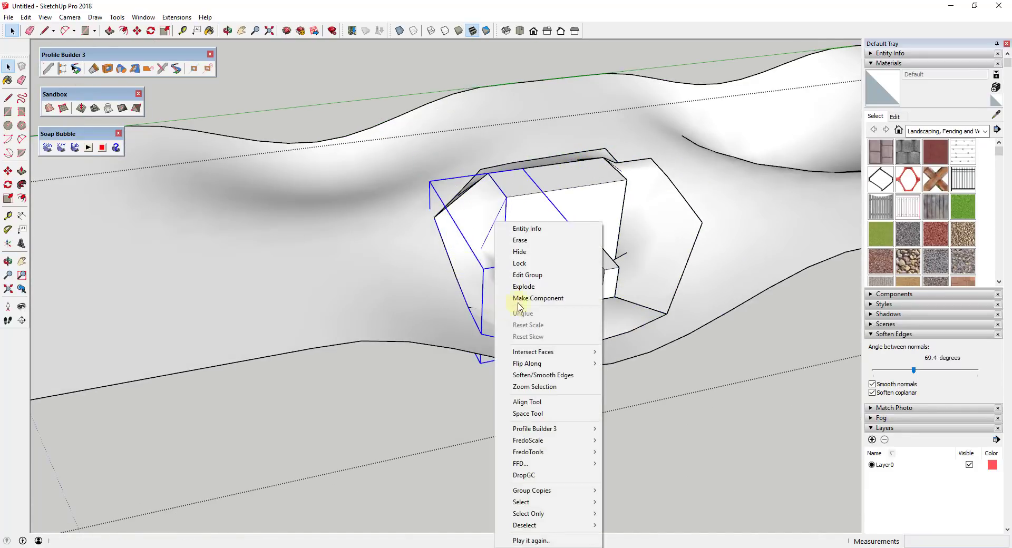
left_click(523, 287)
Explode the remaining skirt groups: the next, the outer and the top group
left_click(580, 321)
right_click(579, 321)
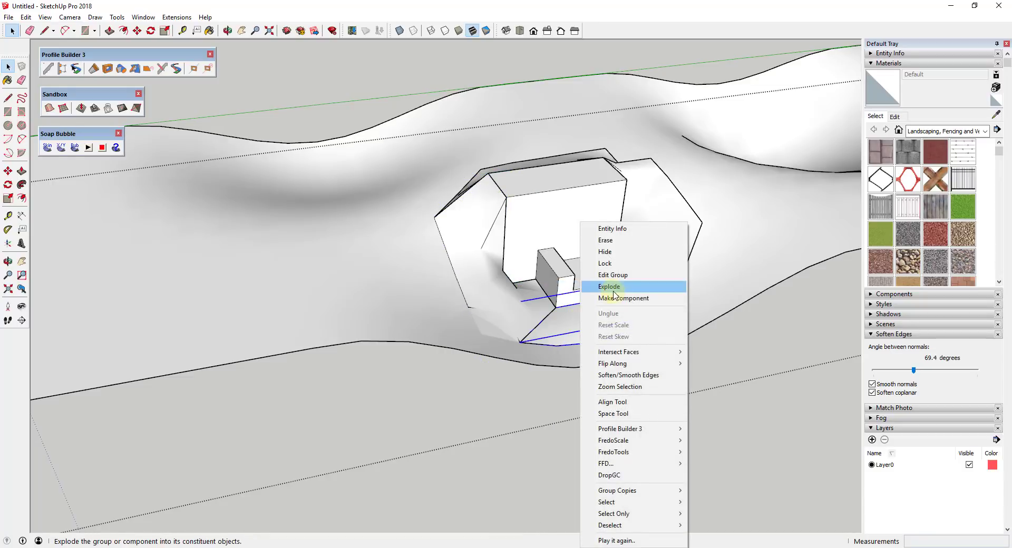
left_click(617, 287)
right_click(670, 253)
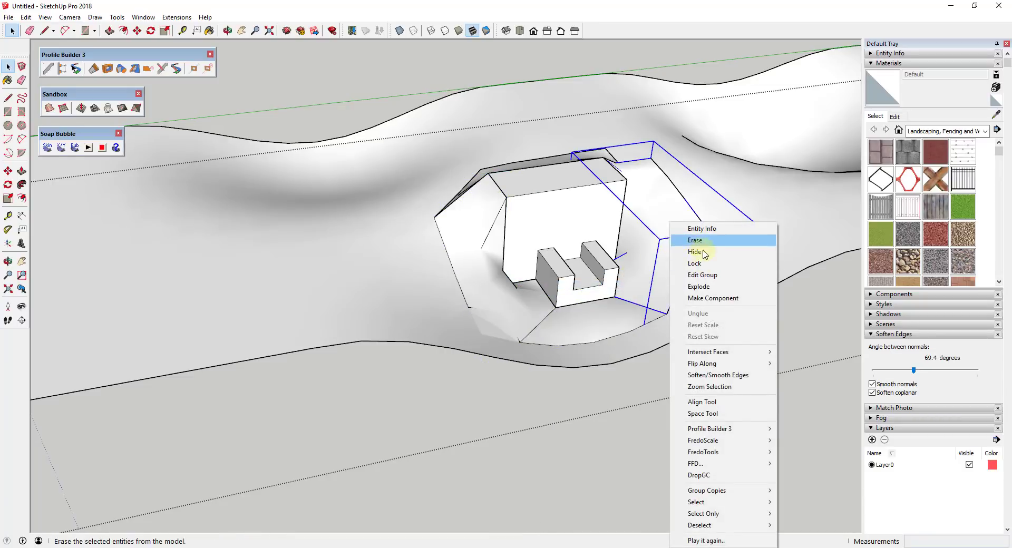
left_click(703, 289)
left_click(562, 160)
right_click(563, 160)
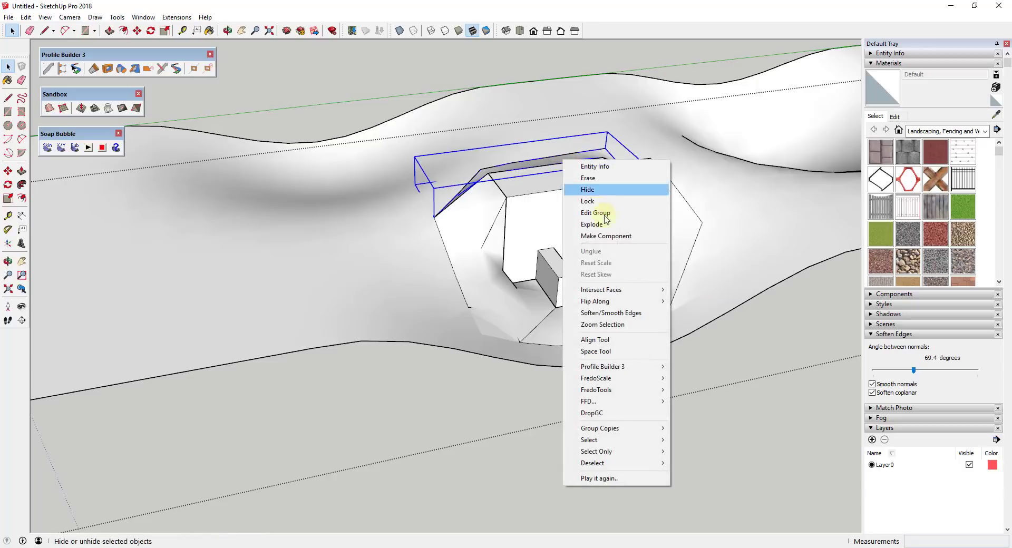
left_click(590, 224)
Select the entire terrain mesh and soften its edges at 88.6 degrees
triple_click(571, 287)
middle_click_drag(571, 287, 634, 237)
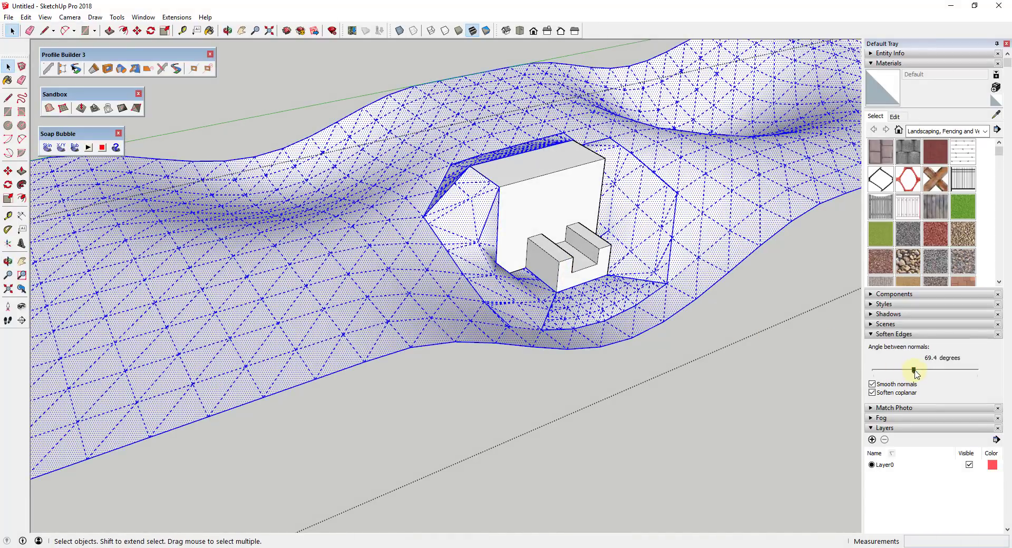
left_click_drag(914, 370, 919, 371)
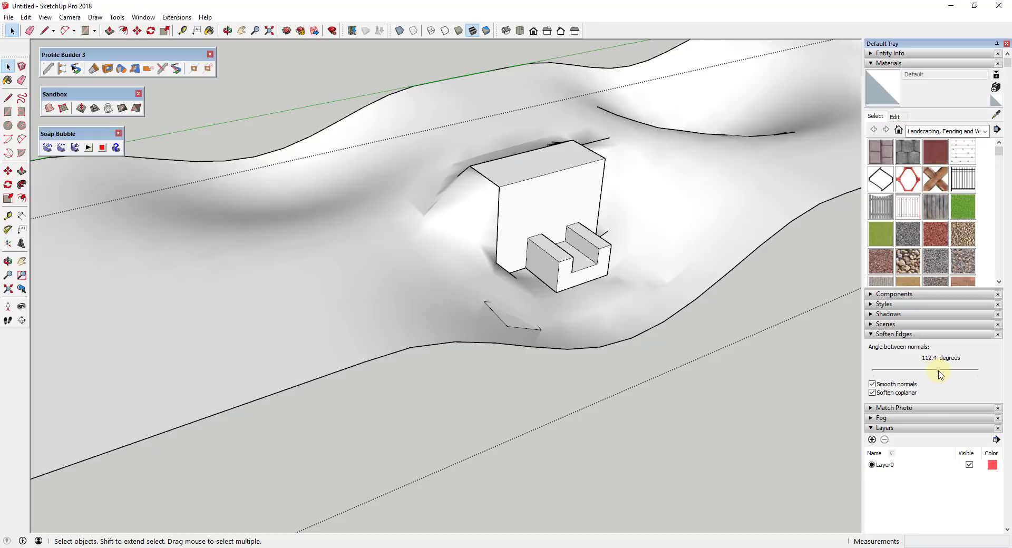
Erase the stray edge below the outlet with the Eraser (E)
middle_click_drag(632, 347, 614, 339)
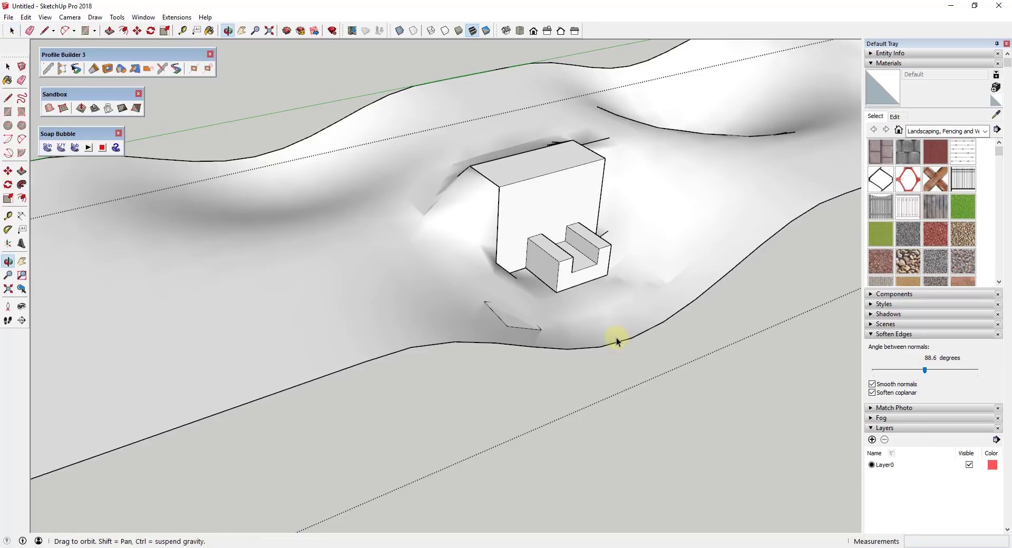
triple_click(508, 323)
left_click(508, 328)
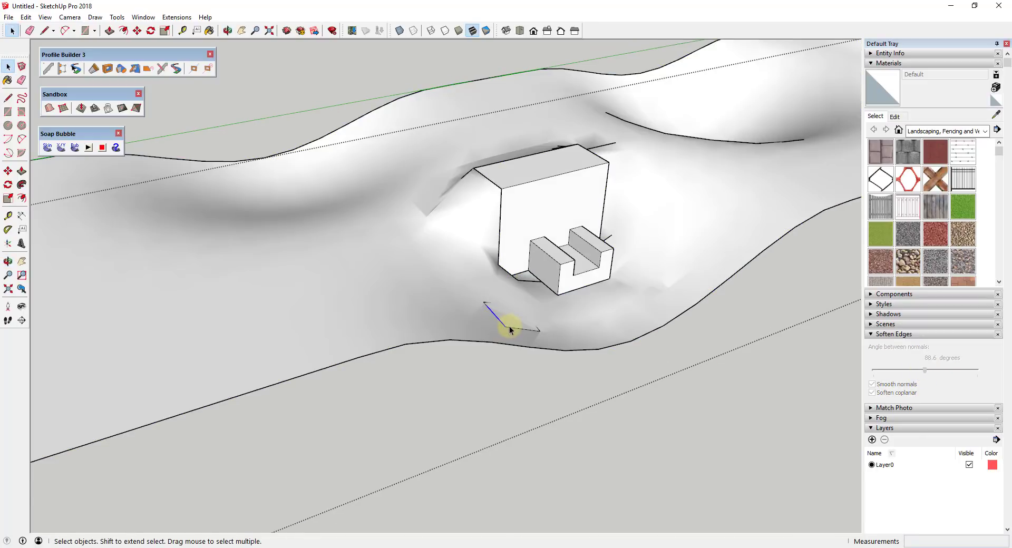
key("e")
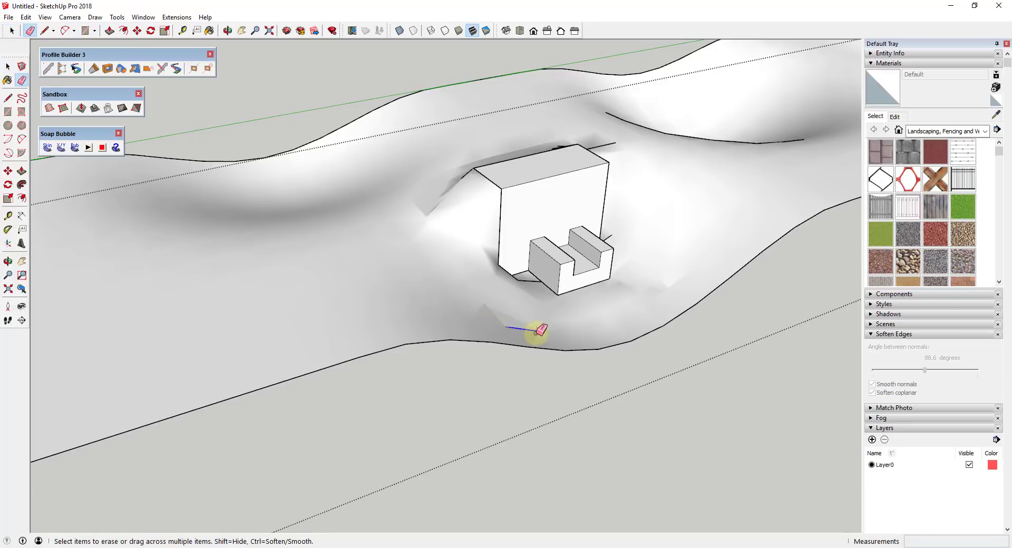
key("space")
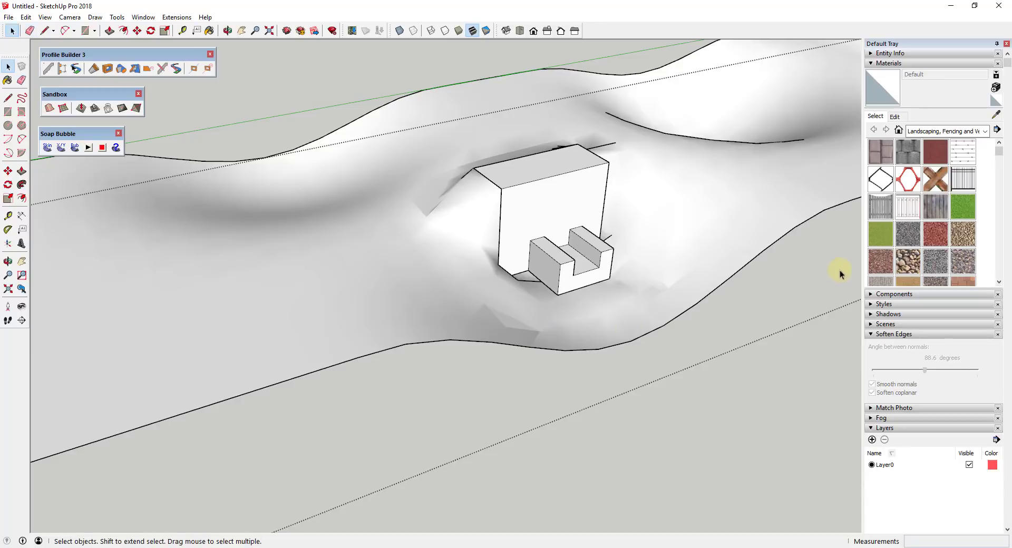
Paint the terrain with Grass Dark Green from Landscaping, Fencing and Vegetation, then inspect it
left_click(962, 211)
left_click(794, 196)
middle_click_drag(506, 317, 531, 330)
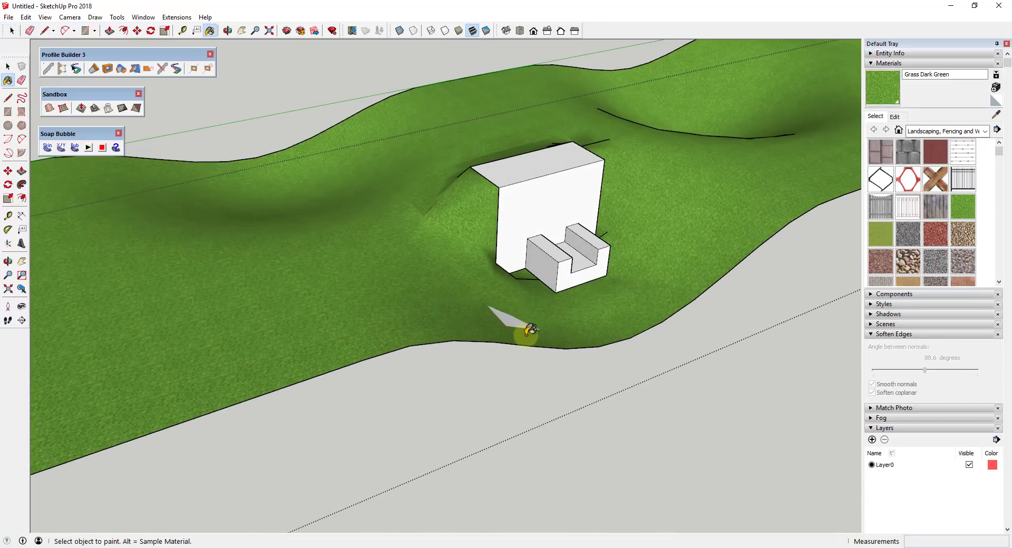
key("space")
mouse_move(450, 321)
middle_mouse_down()
mouse_move(603, 332)
mouse_move(467, 196)
middle_mouse_up()
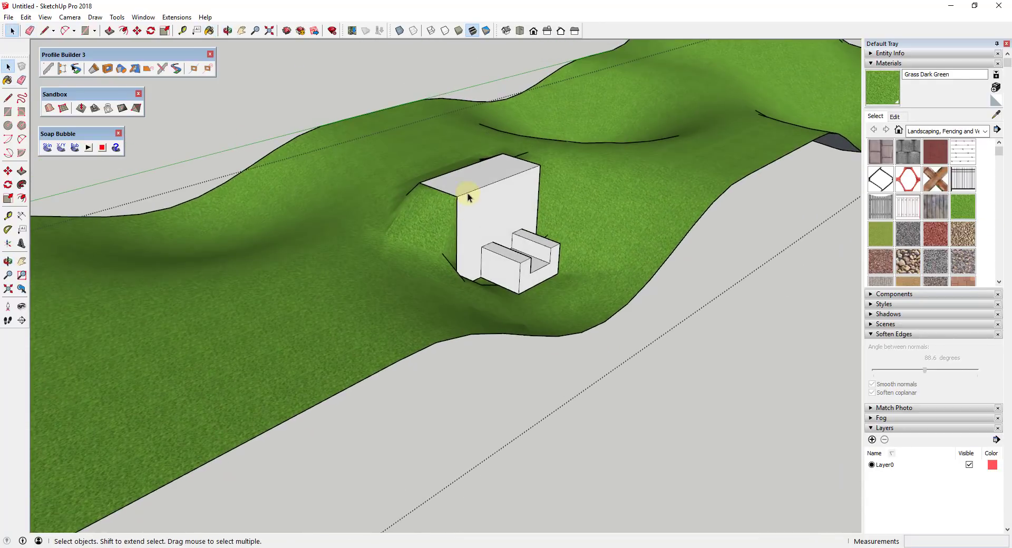
scroll(527, 240, "down", 4)
scroll(544, 235, "up", 4)
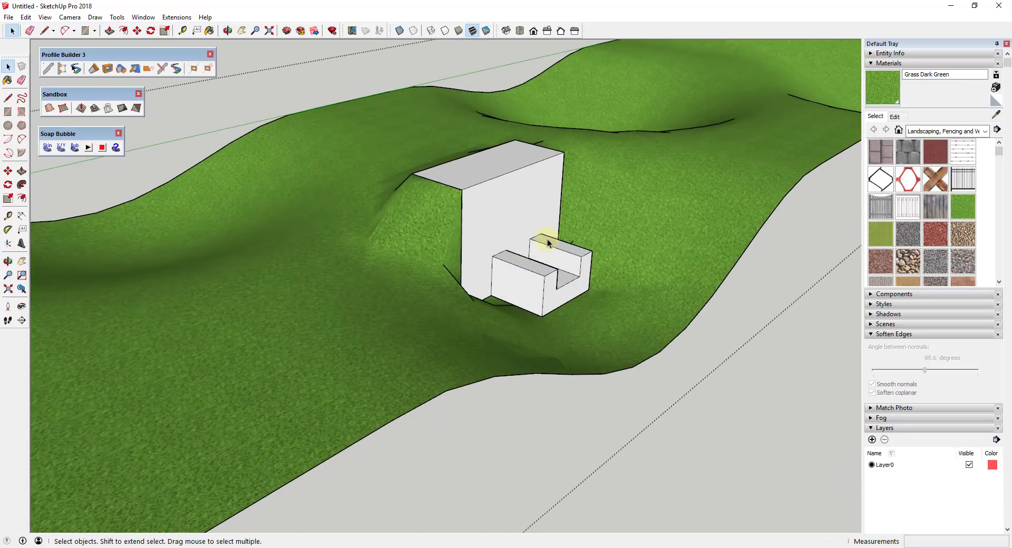
middle_click_drag(544, 237, 918, 243)
left_click_drag(918, 243, 806, 233)
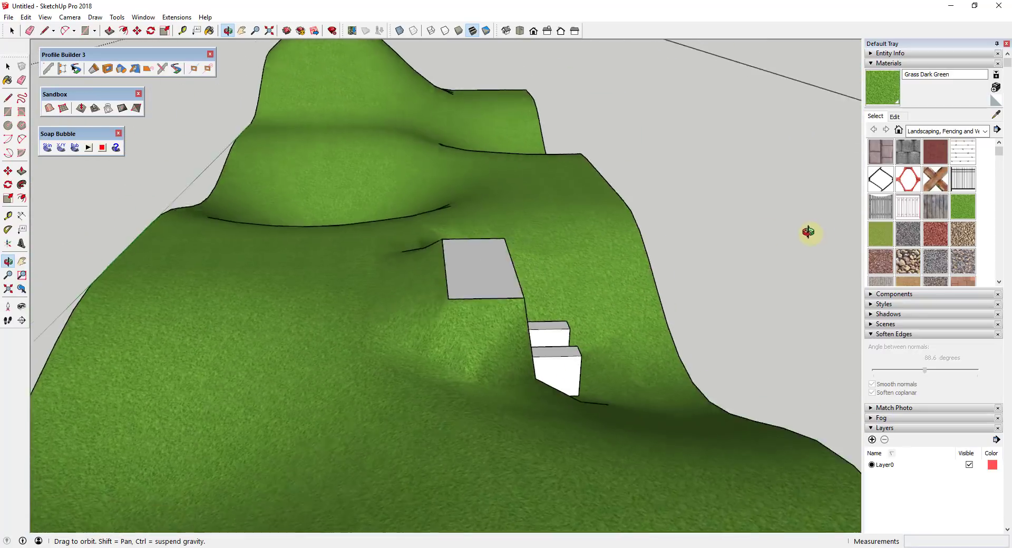